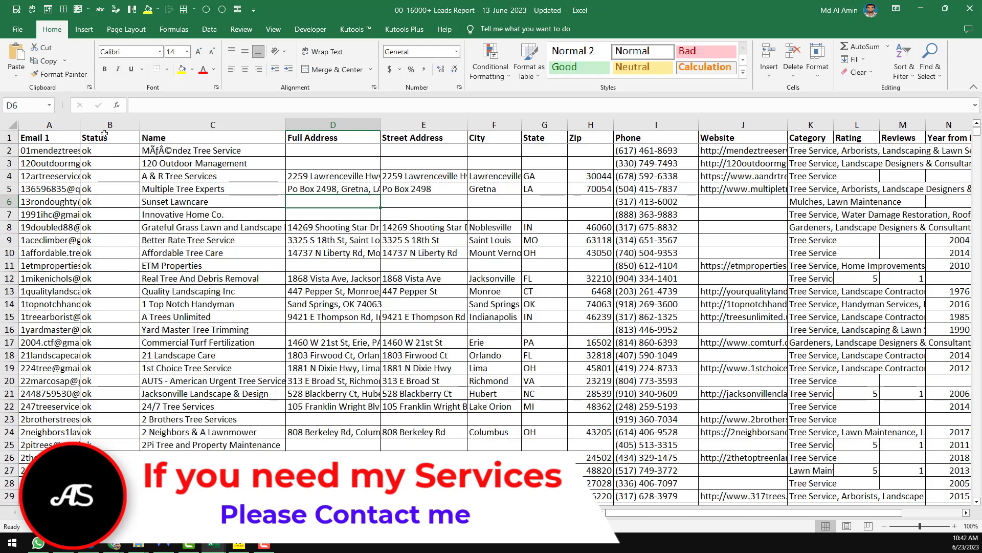
# Step: Review the Email 1, Name and Category columns of the leads report, widening the Category column
pyautogui.click(59, 125)
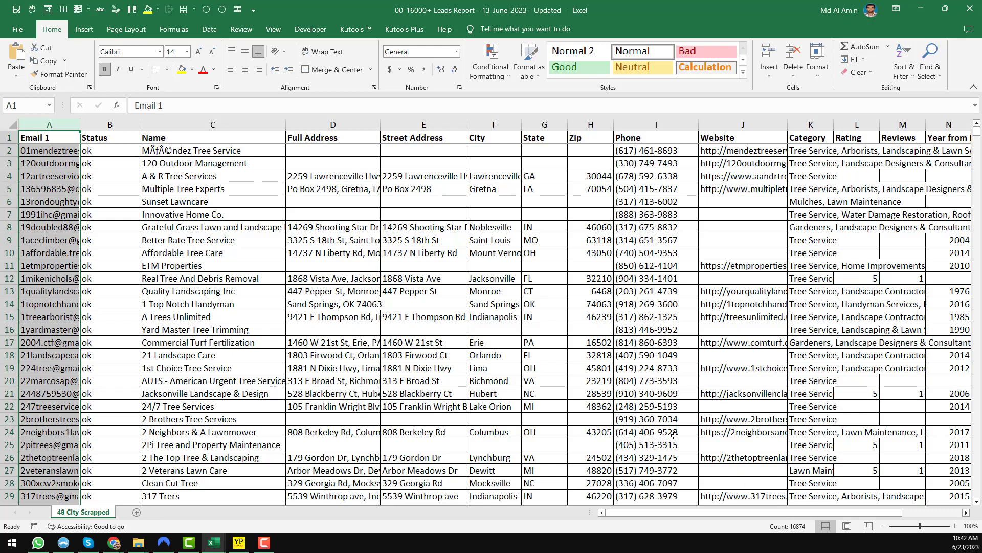
pyautogui.click(248, 124)
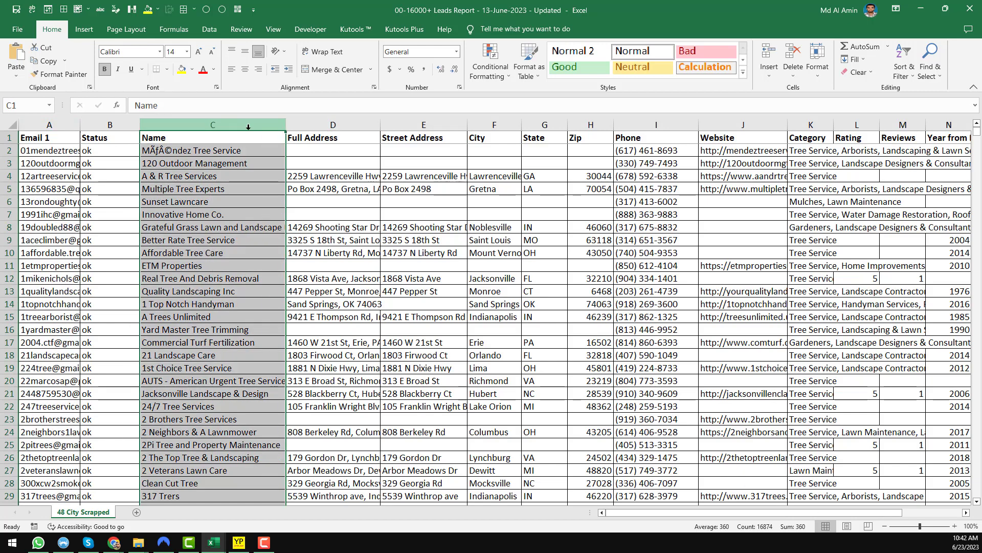
pyautogui.click(817, 152)
pyautogui.moveTo(834, 125); pyautogui.dragTo(857, 125)
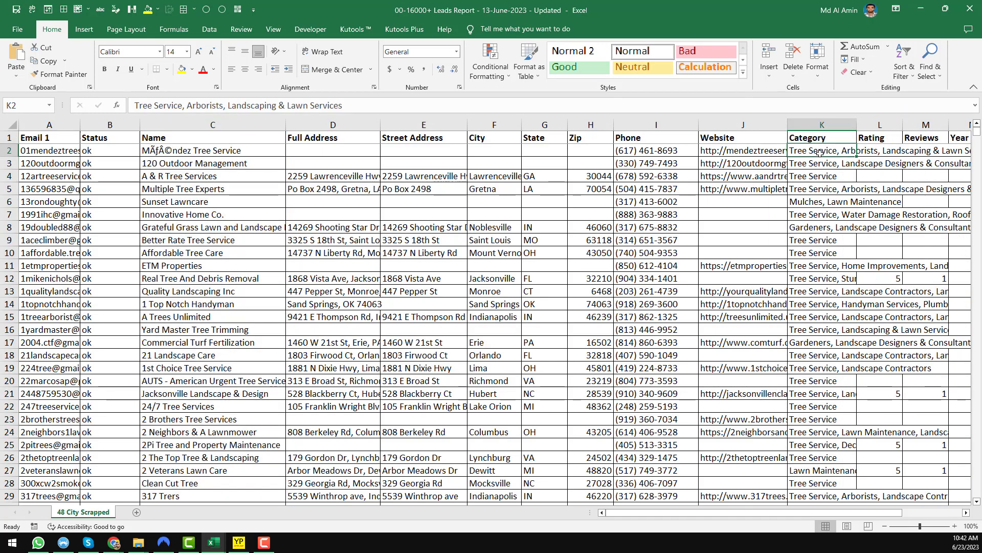
pyautogui.click(807, 124)
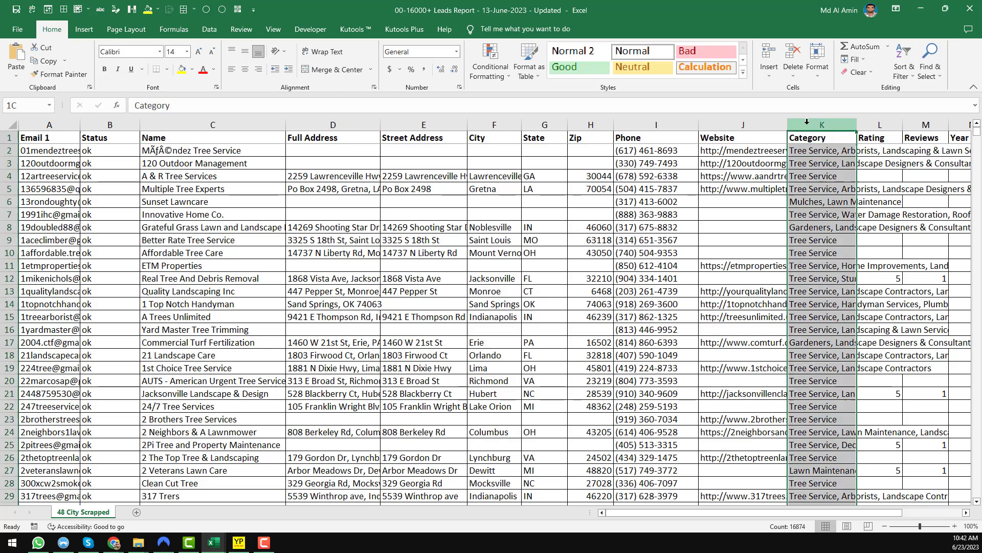
pyautogui.click(247, 209)
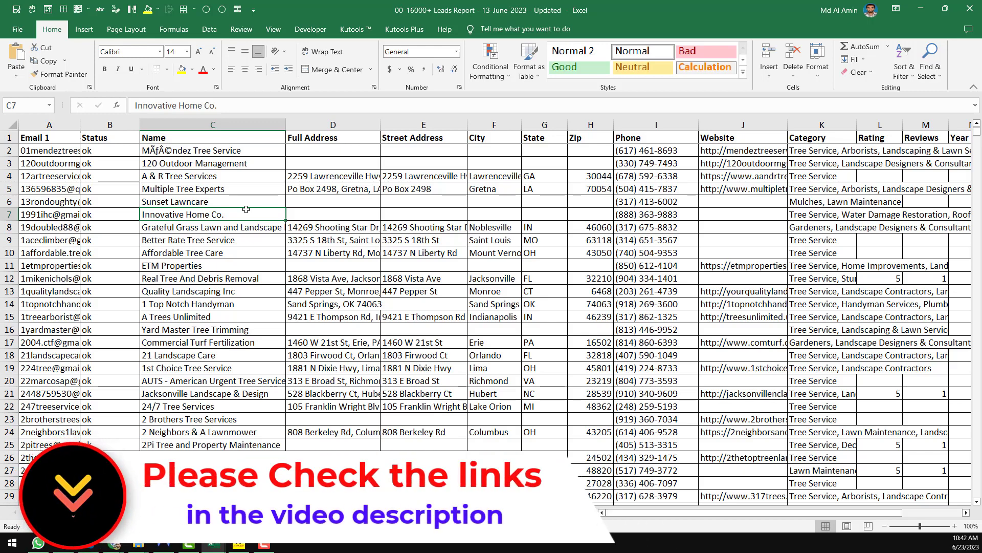
# Step: Switch to Chrome and look over the Amin Services YouTube channel's videos and its SleekBio contact page
pyautogui.click(919, 10)
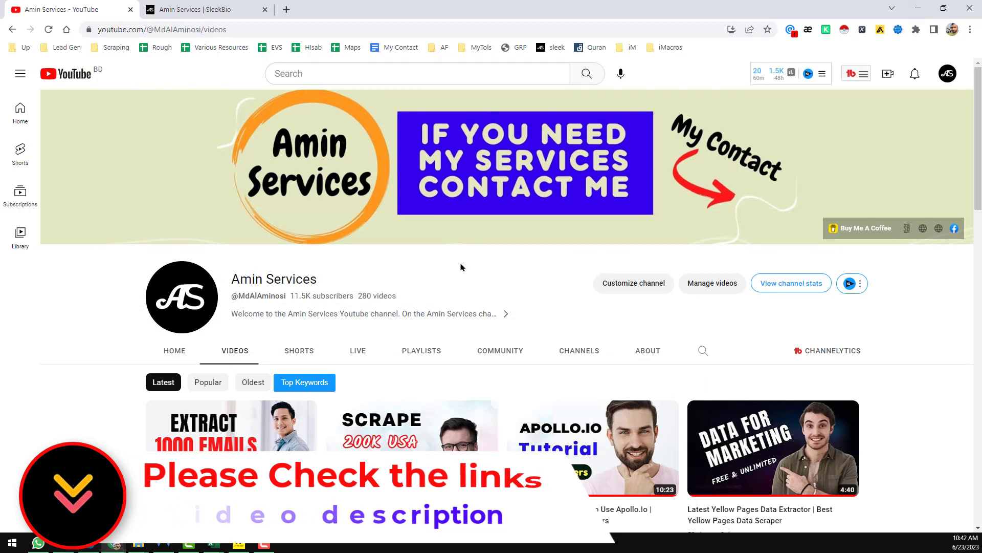
pyautogui.scroll(-4, 439, 296)
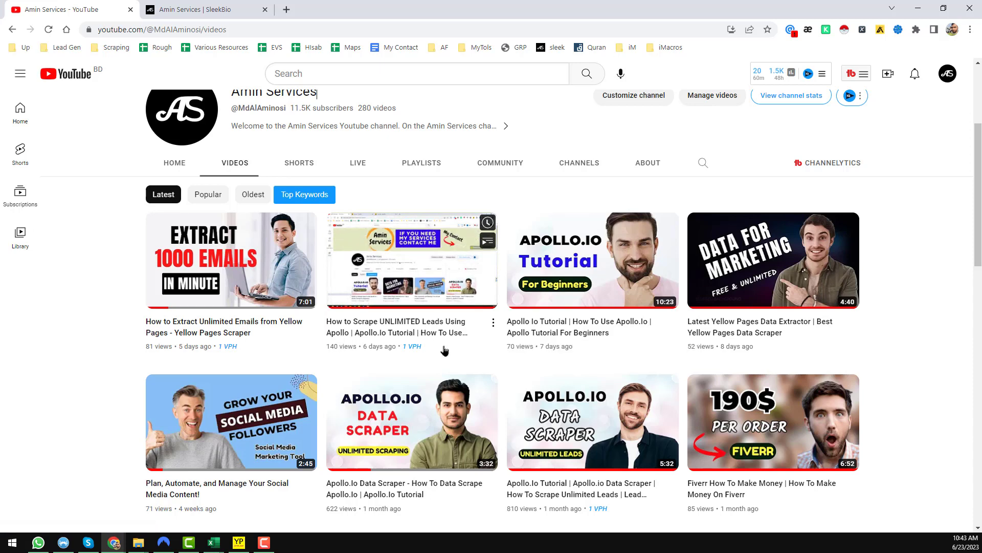
pyautogui.scroll(-5, 443, 358)
pyautogui.scroll(6, 444, 350)
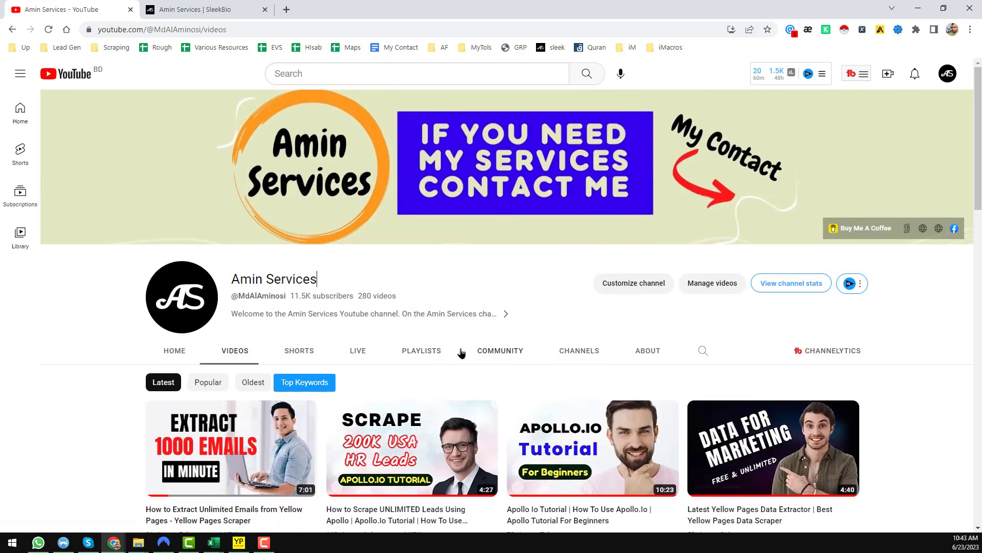
pyautogui.scroll(-2, 458, 351)
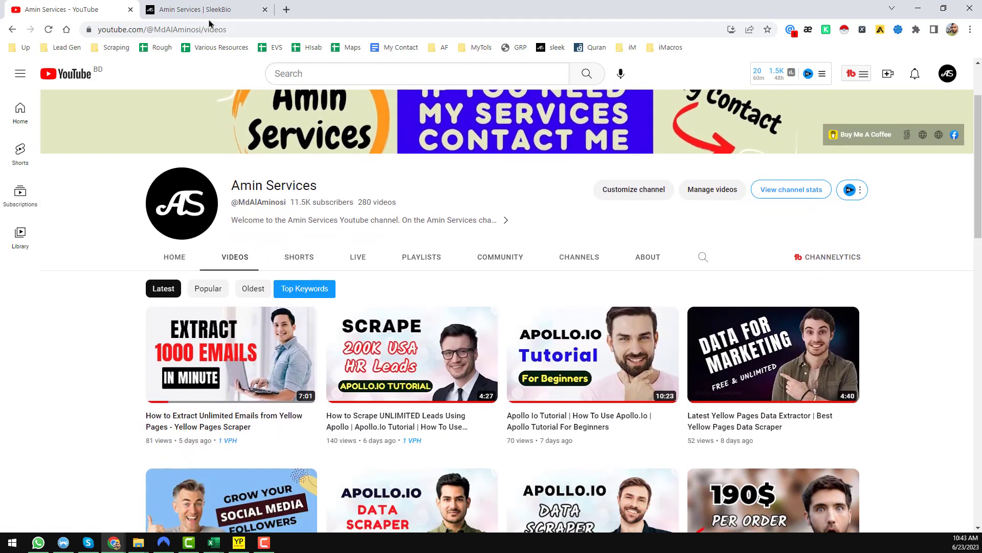
pyautogui.click(245, 9)
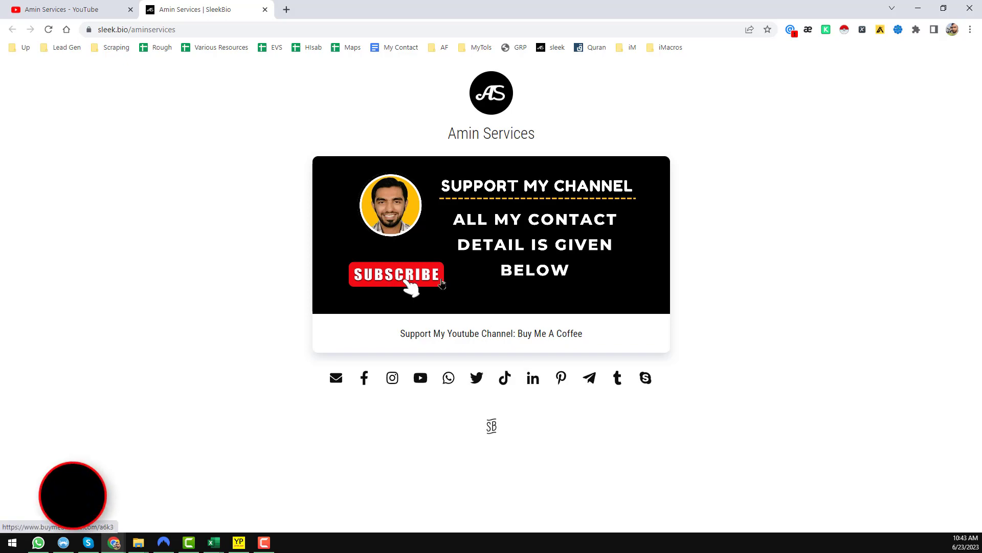
pyautogui.click(103, 11)
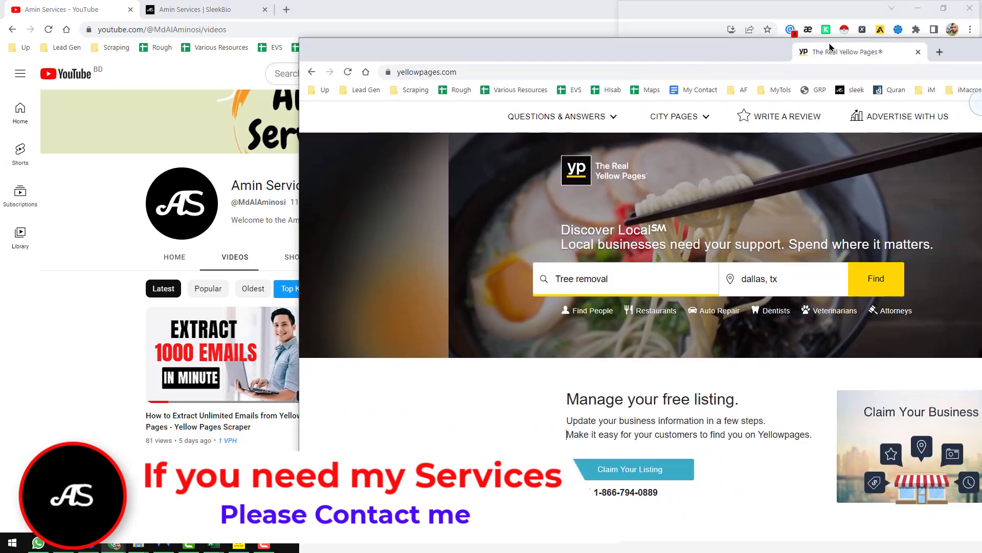
# Step: Merge the Yellow Pages window into the main browser window and replace its home page with the site's Categories page
pyautogui.moveTo(818, 48); pyautogui.dragTo(703, 26)
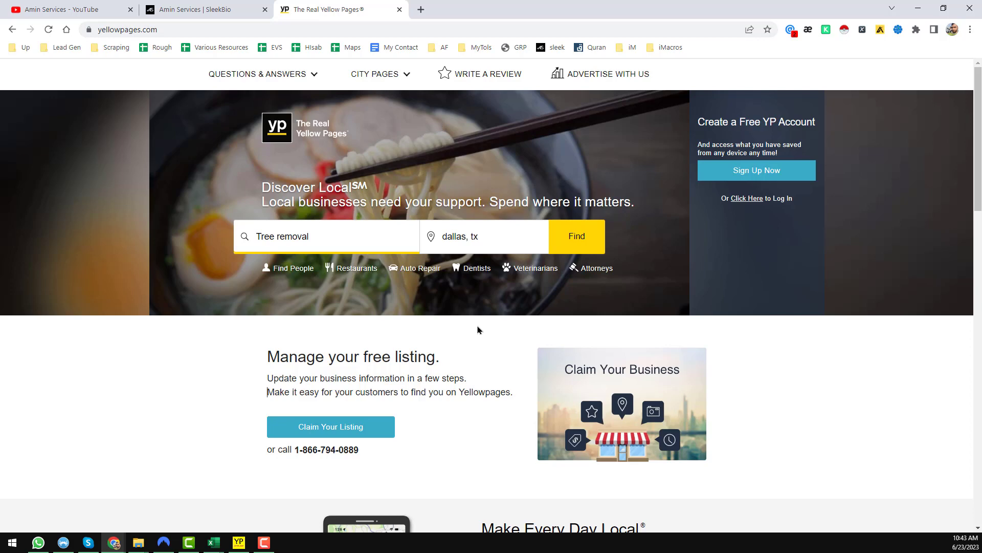
pyautogui.scroll(-9, 478, 327)
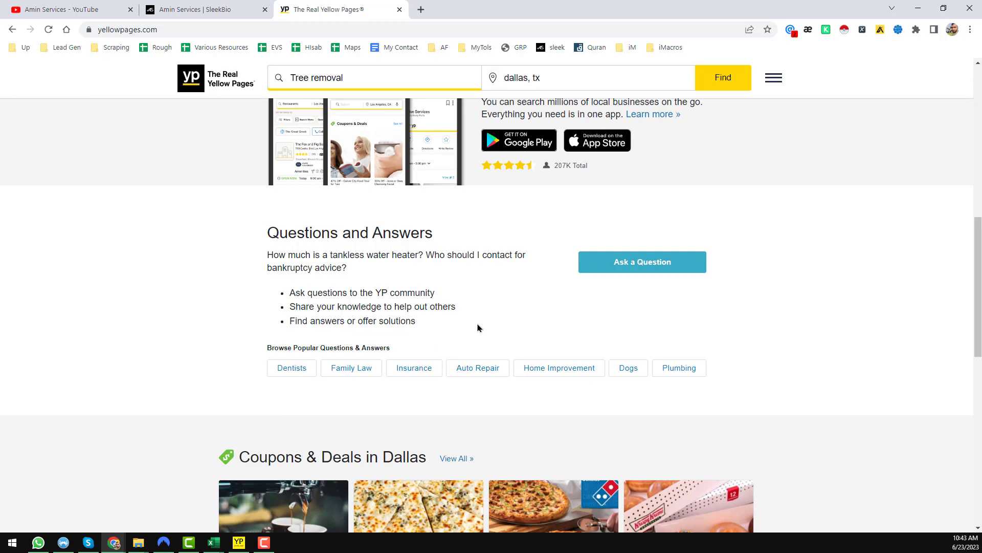
pyautogui.scroll(-10, 478, 327)
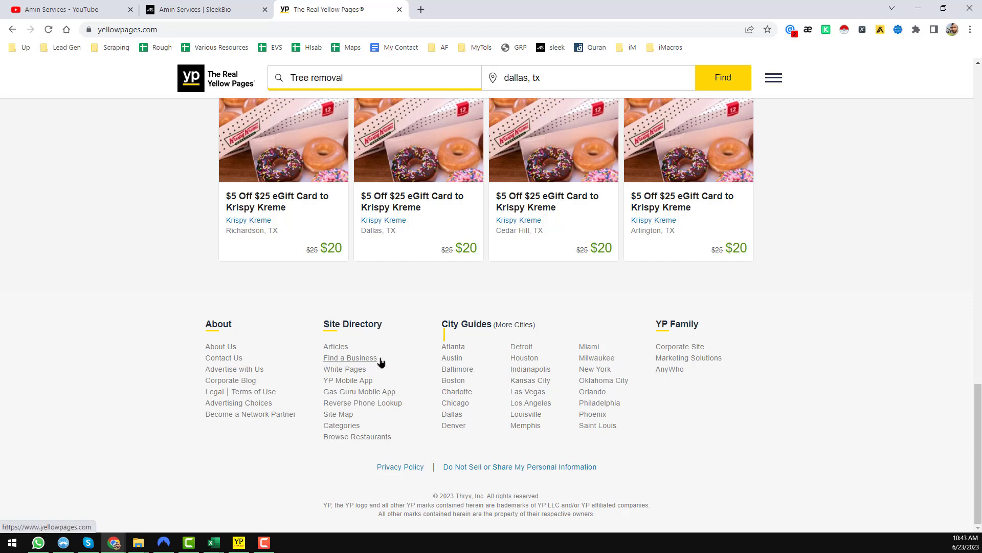
pyautogui.middleClick(335, 427)
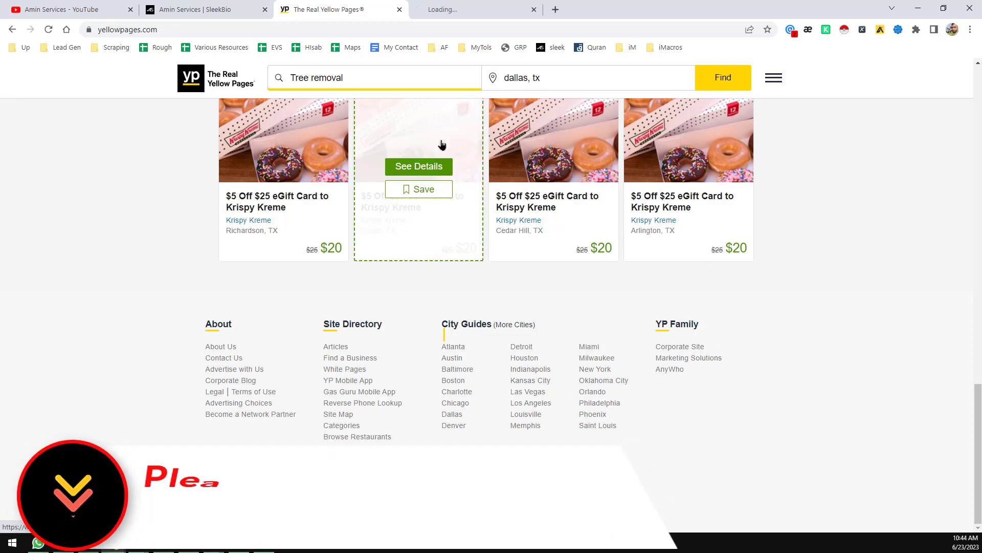
pyautogui.click(399, 9)
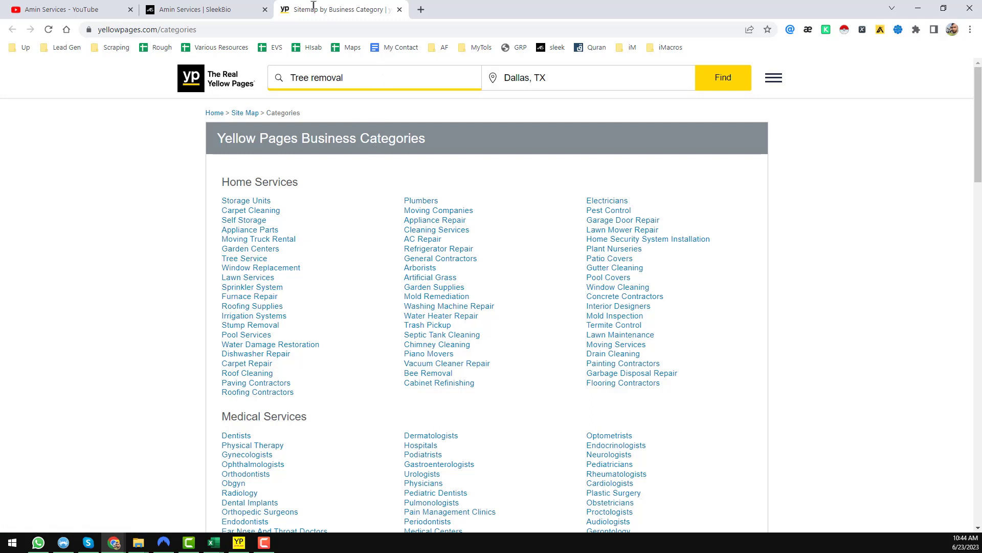
# Step: Look through the Yellow Pages business categories and open the More Cities site map in a new tab
pyautogui.scroll(-7, 390, 268)
pyautogui.scroll(-20, 391, 264)
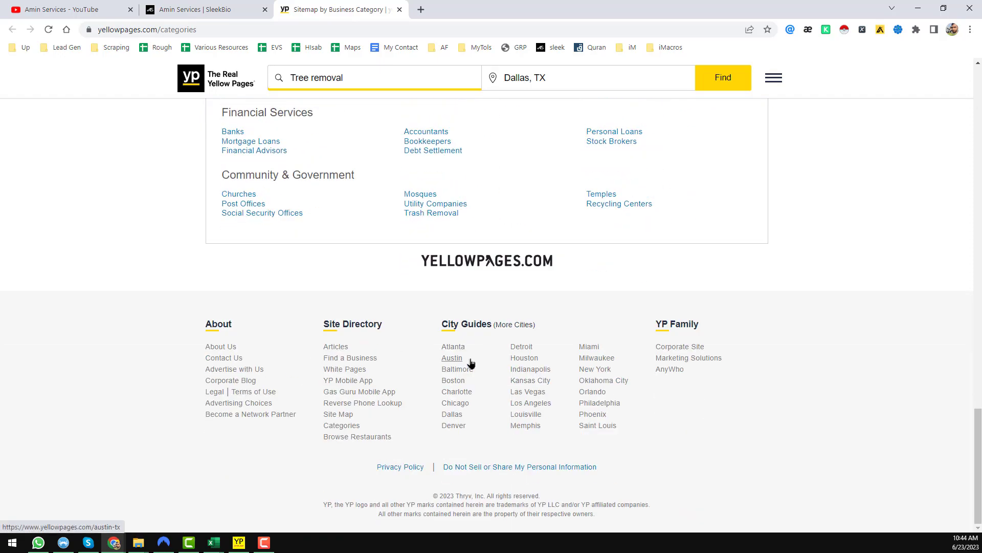
pyautogui.middleClick(515, 327)
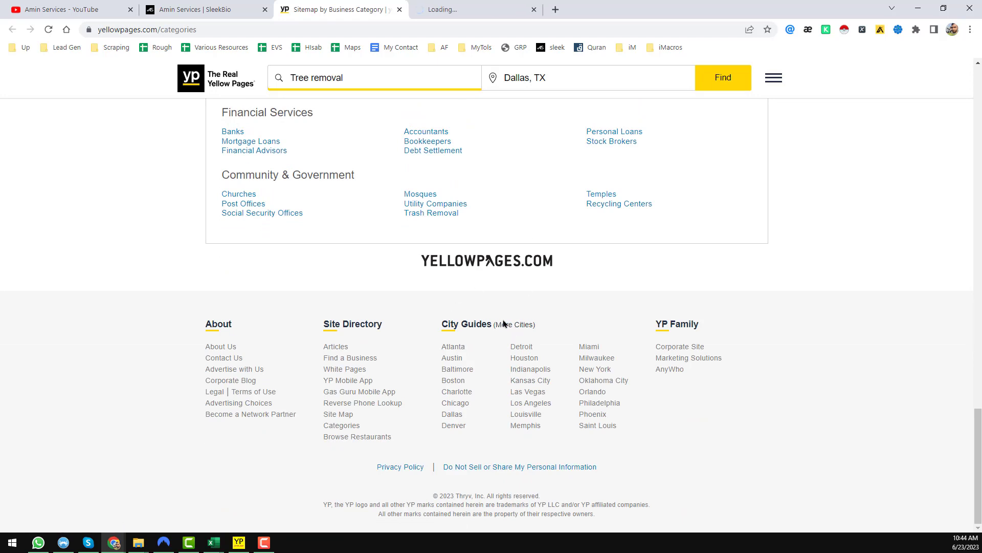
pyautogui.click(506, 6)
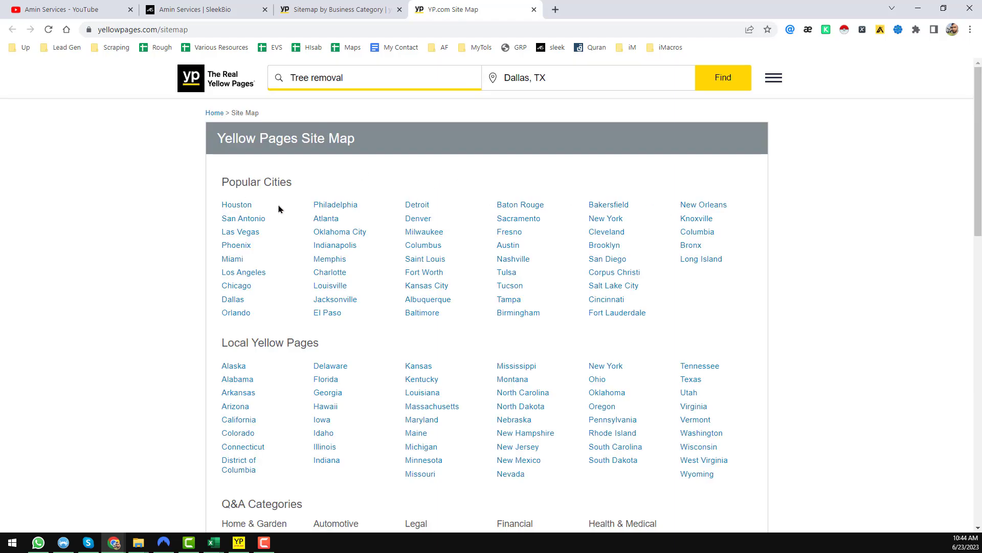
# Step: Open the Ohio page from the Local Yellow Pages state list in a new tab
pyautogui.scroll(-2, 308, 191)
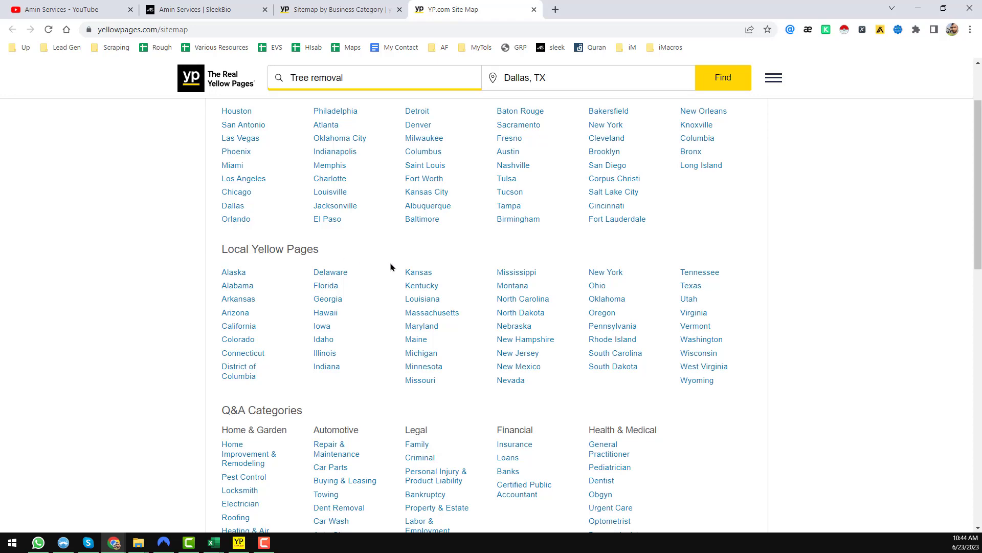
pyautogui.scroll(-2, 391, 267)
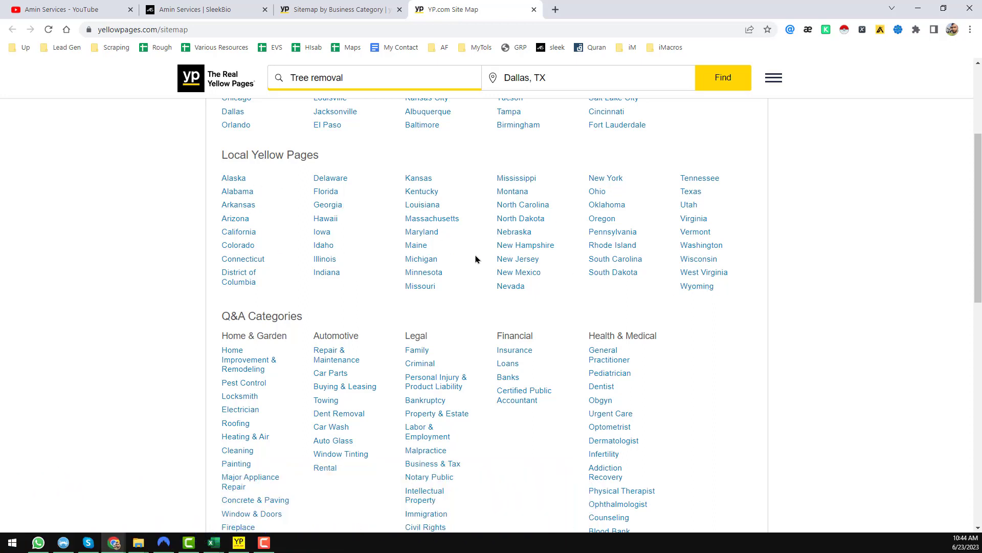
pyautogui.middleClick(596, 196)
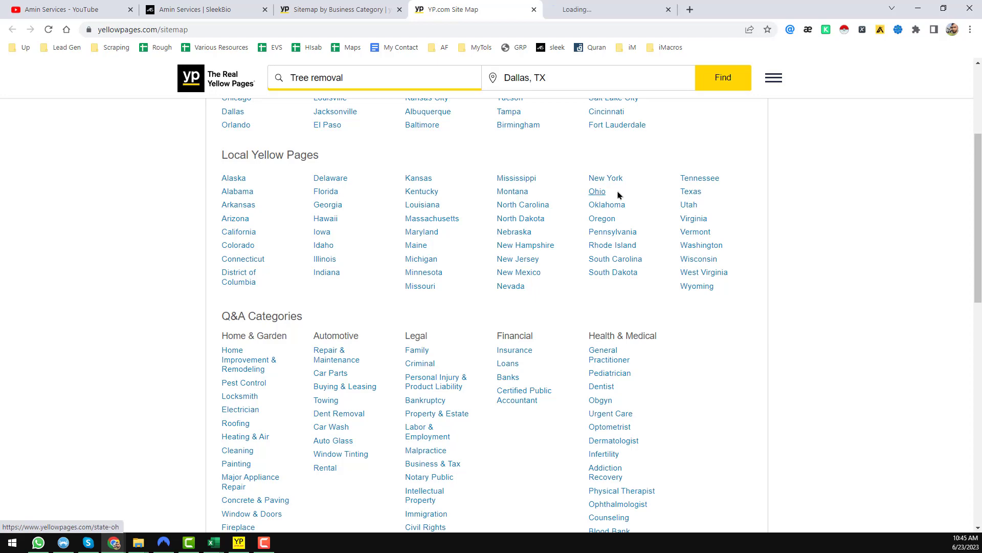
pyautogui.click(639, 4)
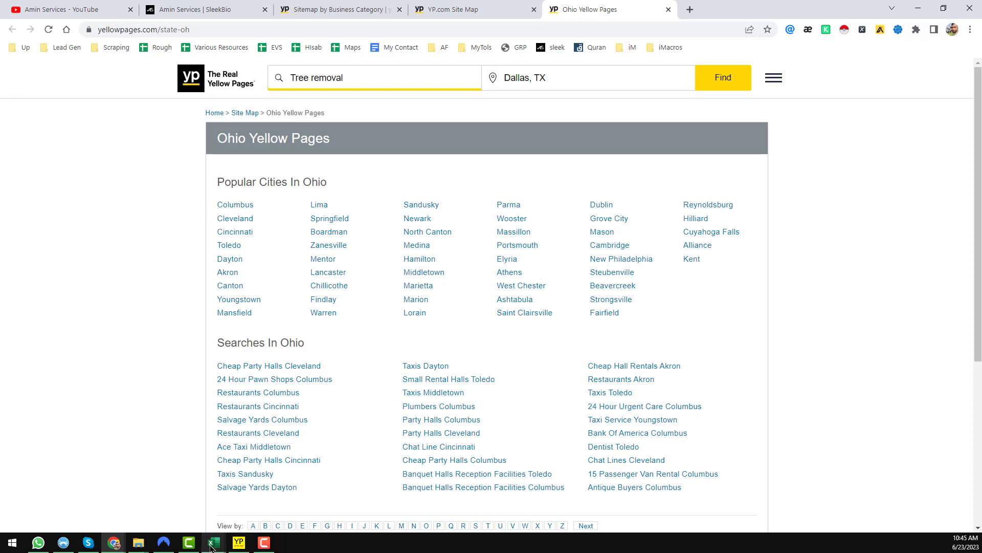
# Step: Switch to the 400 - OH City PC workbook in Excel and examine its city and state columns
pyautogui.moveTo(212, 546)
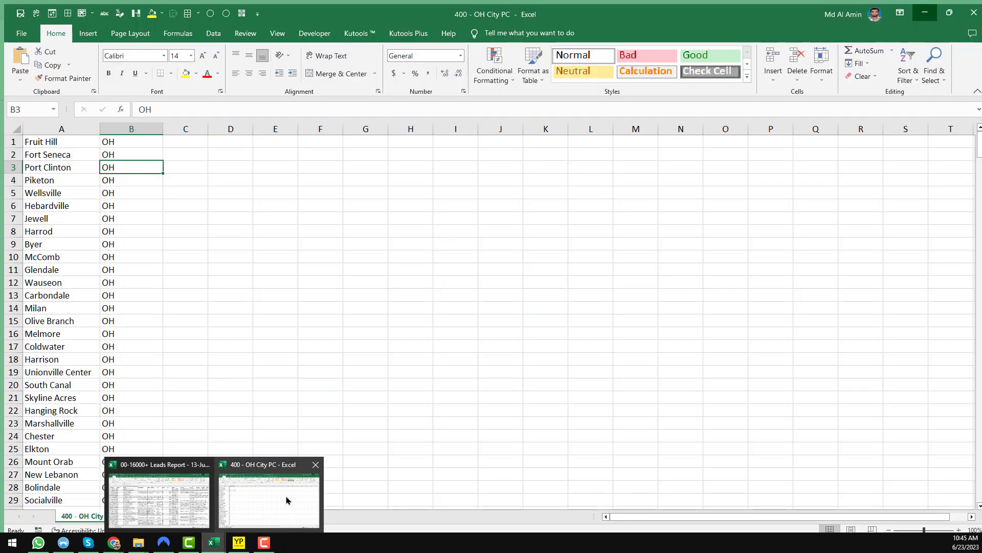
pyautogui.click(279, 499)
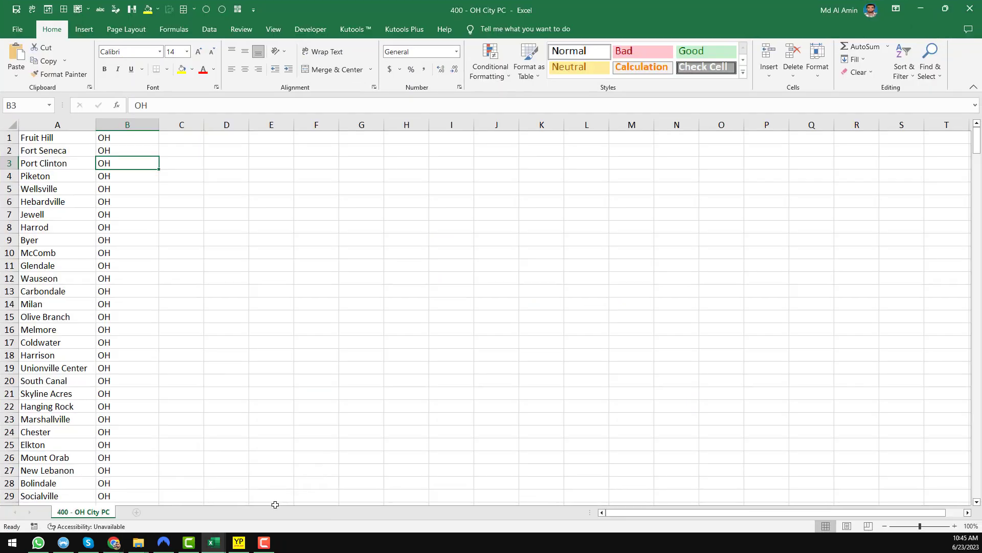
pyautogui.click(95, 138)
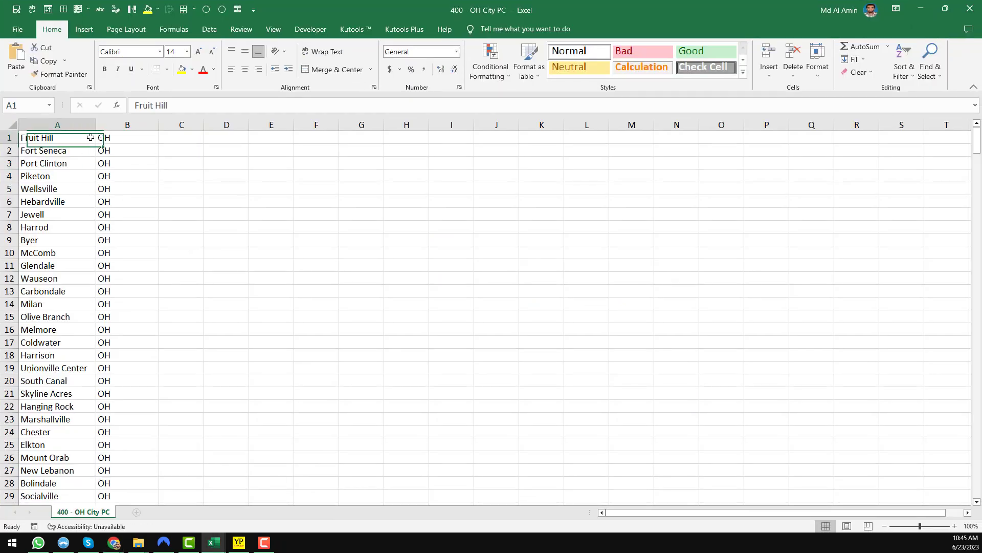
pyautogui.click(72, 124)
pyautogui.click(240, 180)
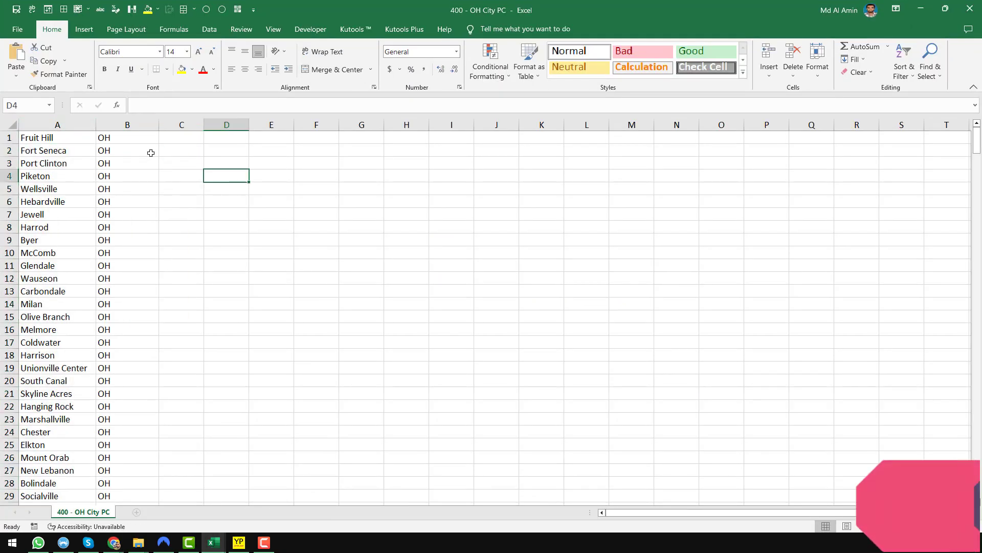
pyautogui.click(151, 153)
pyautogui.click(145, 136)
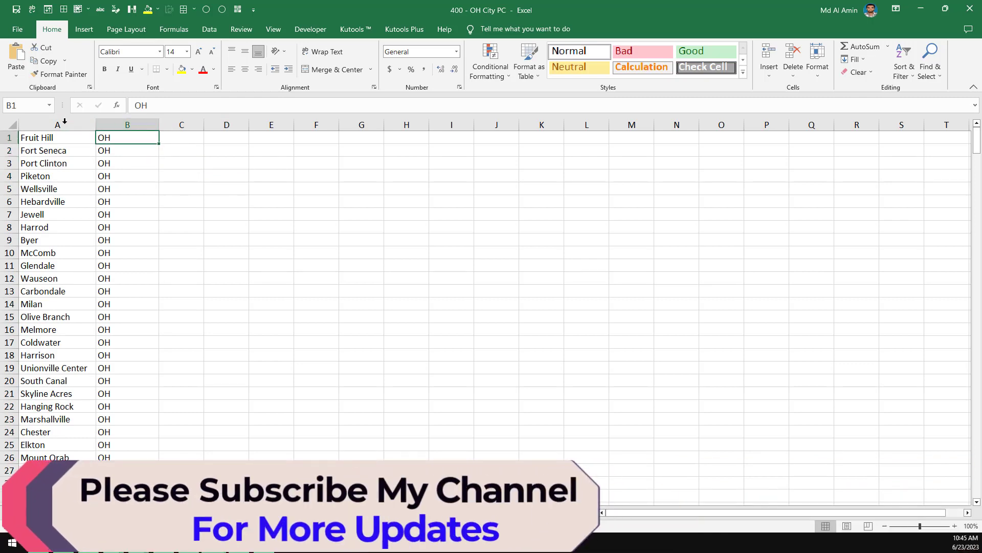
pyautogui.scroll(-3, 105, 237)
pyautogui.click(143, 221)
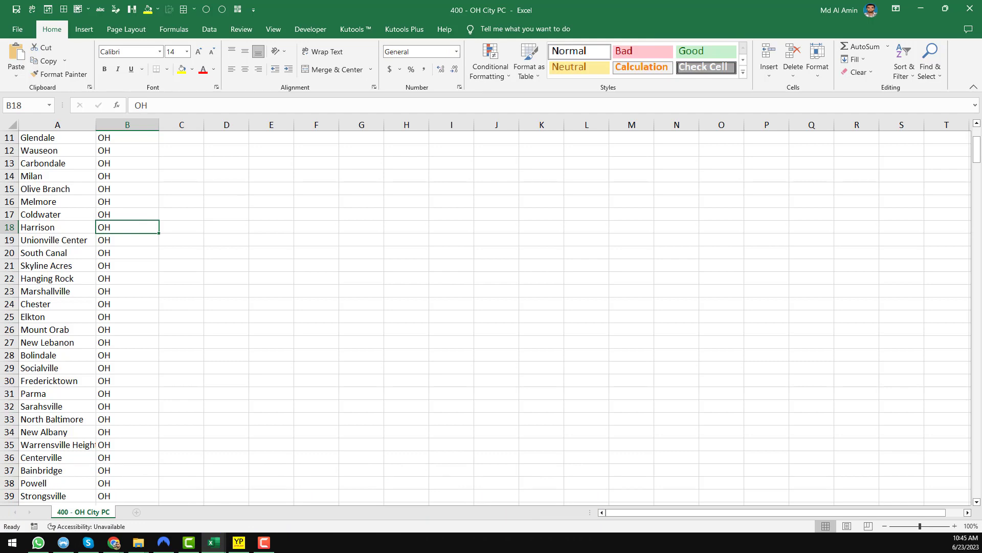
# Step: Put the workbook away, switch to Reoon YellowPages Scraper and show its Welcome page
pyautogui.click(920, 9)
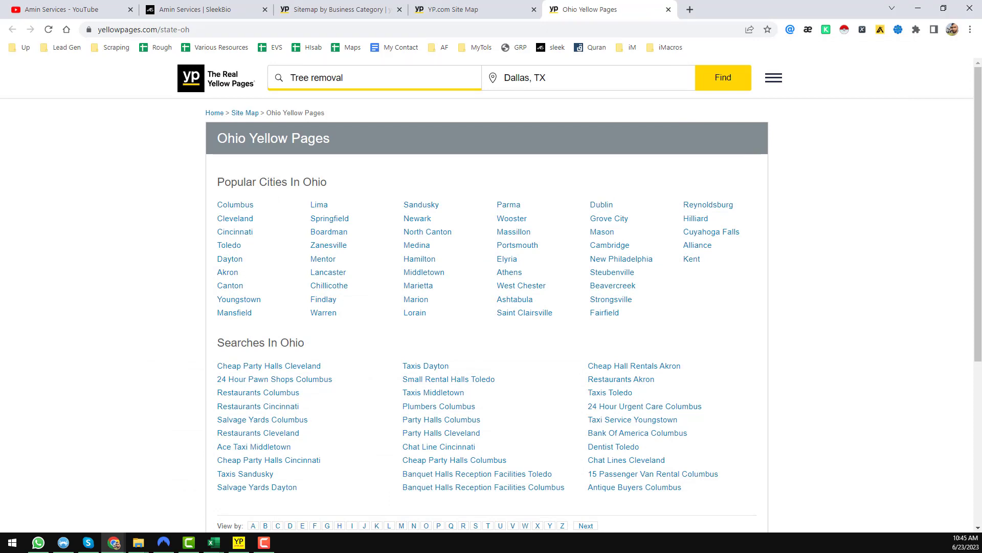
pyautogui.hotkey('alt', 'Tab')
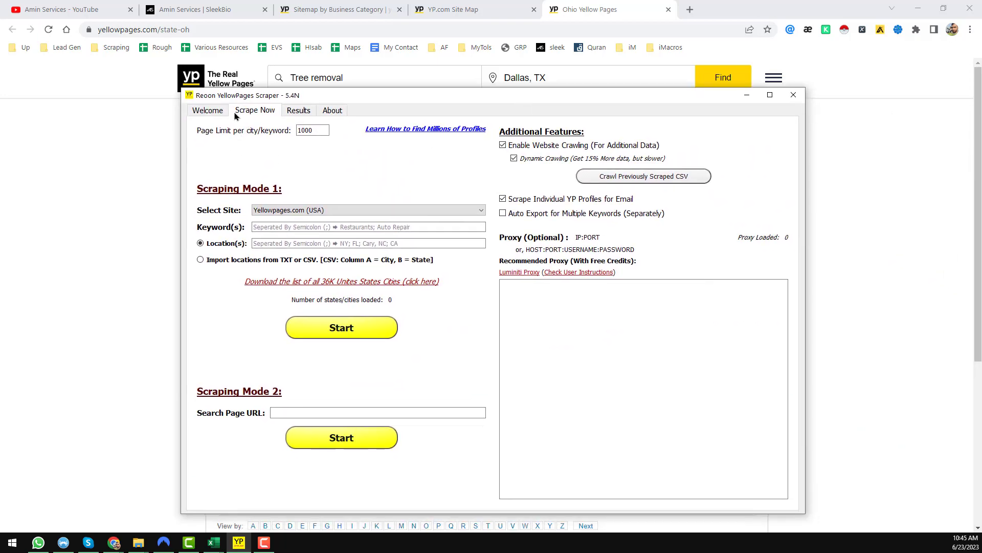
pyautogui.click(207, 111)
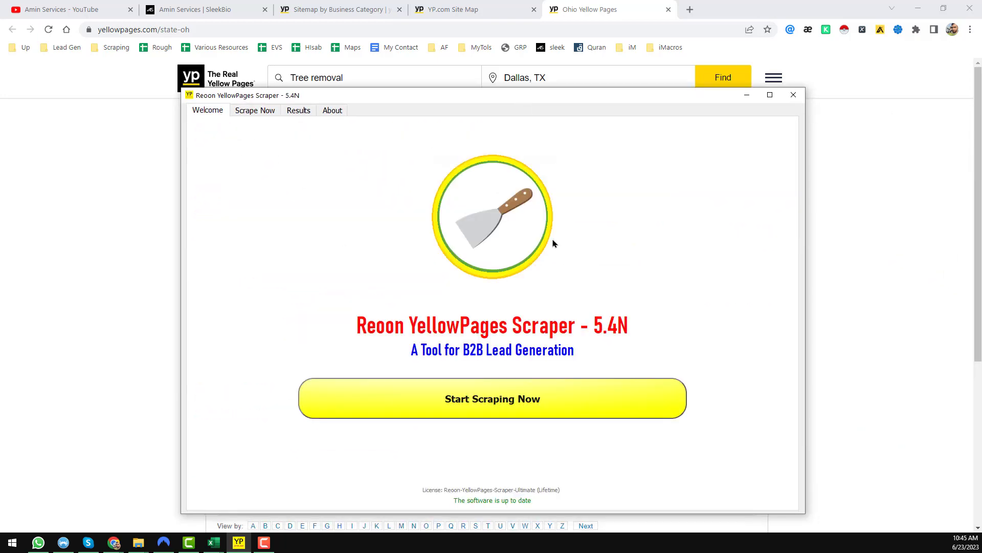
# Step: Return to the Amin Services YouTube channel in Chrome and browse its latest videos
pyautogui.click(82, 9)
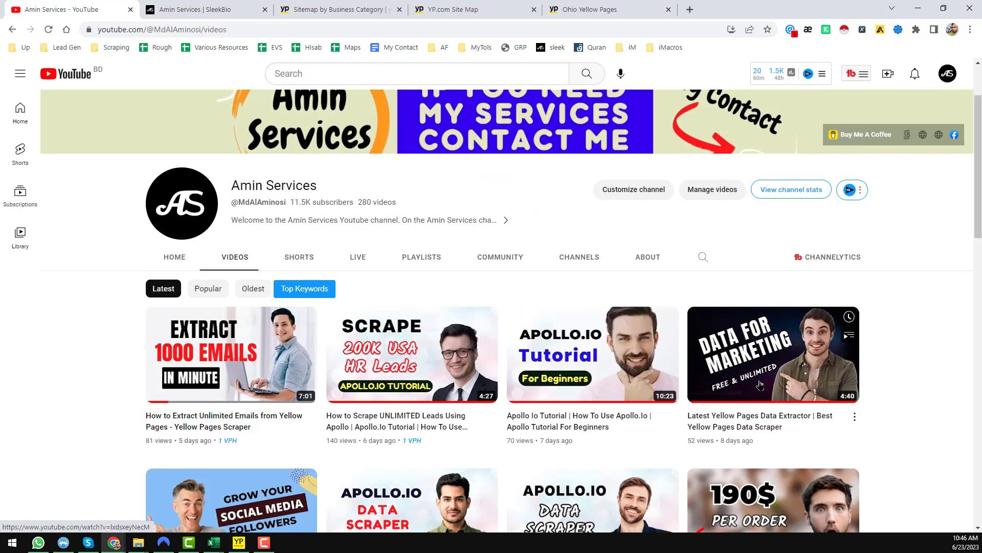
pyautogui.scroll(-2, 763, 381)
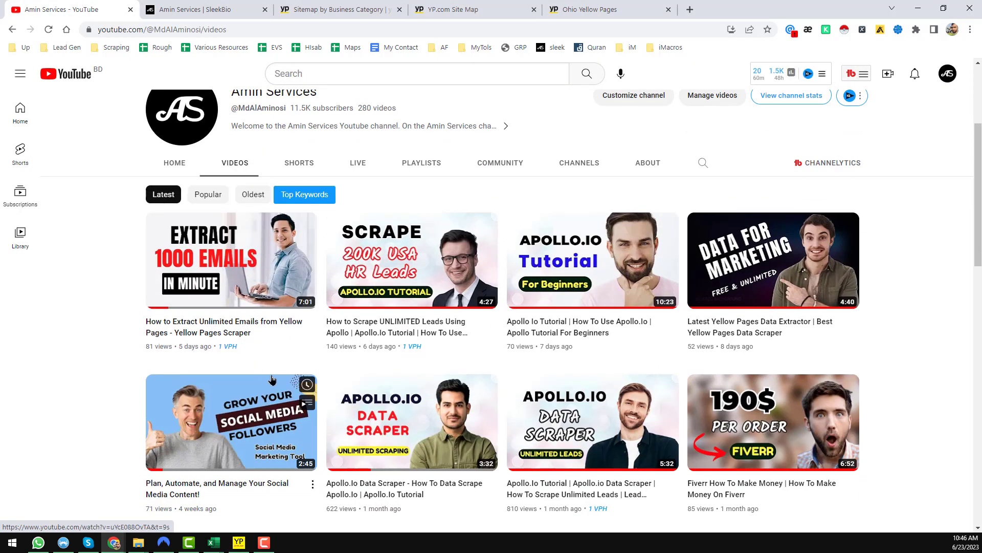
pyautogui.scroll(-2, 753, 290)
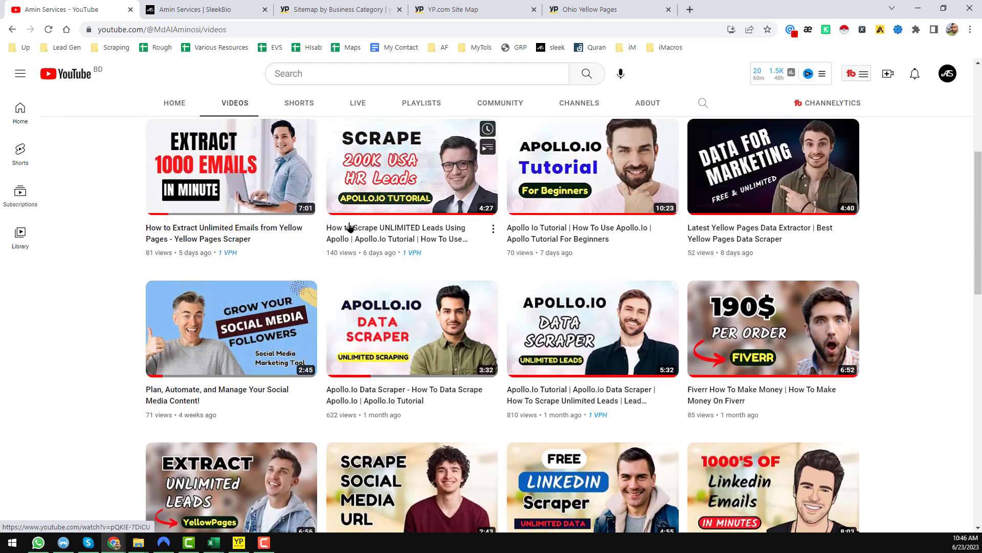
# Step: Switch to Reoon YellowPages Scraper and open its scraping setup page
pyautogui.click(238, 542)
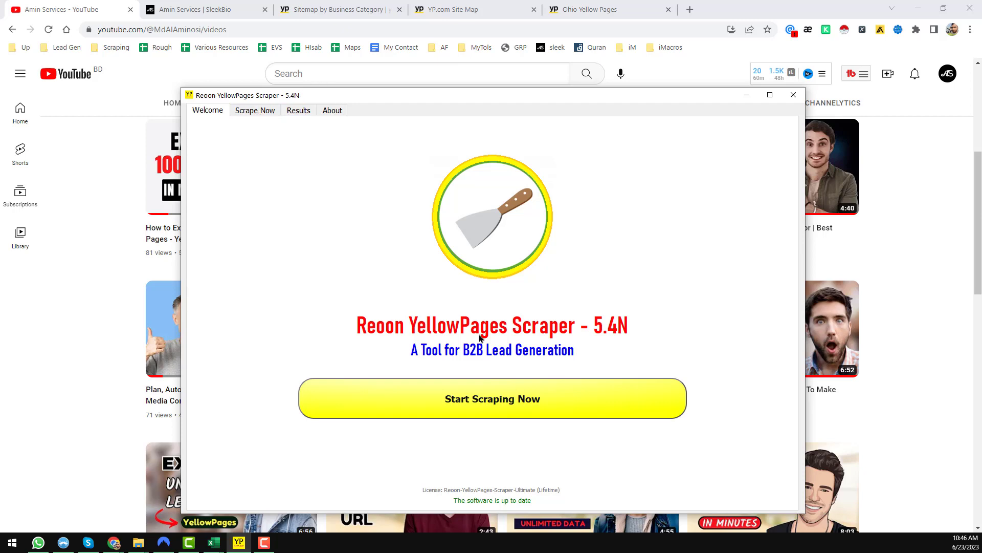
pyautogui.click(530, 397)
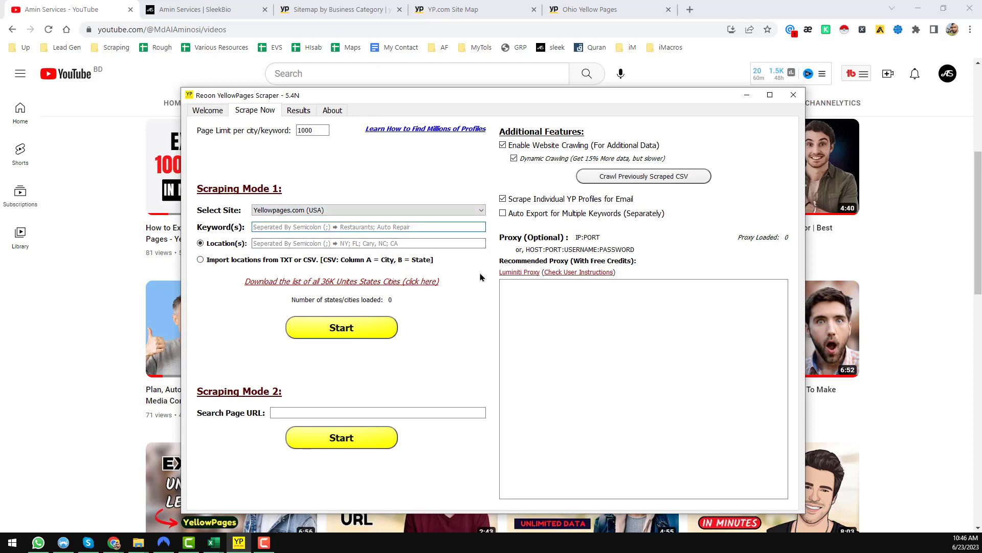
# Step: Switch to Chrome, review the Yellow Pages site map and business categories, and highlight Tree Service under Home Services
pyautogui.click(480, 7)
pyautogui.scroll(4, 290, 246)
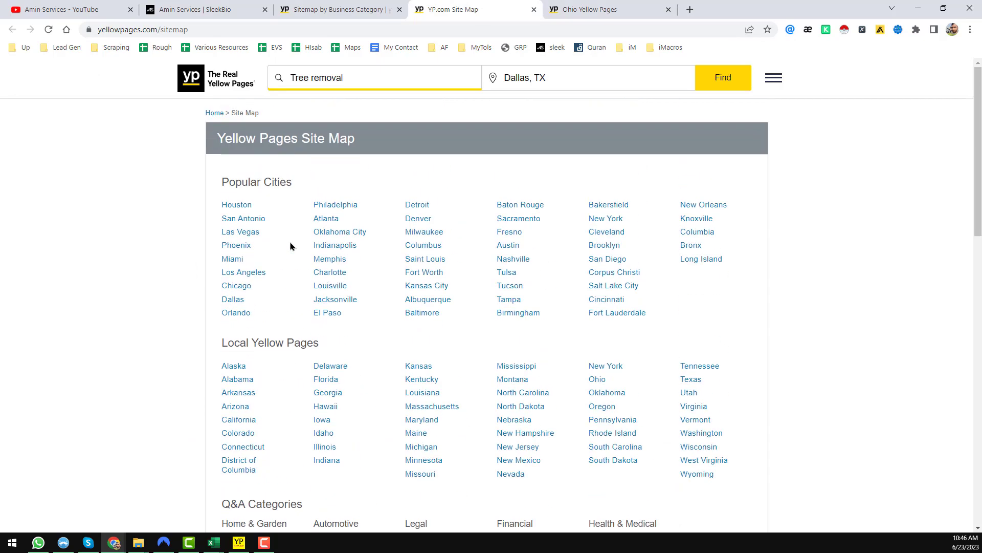
pyautogui.click(364, 7)
pyautogui.scroll(15, 362, 173)
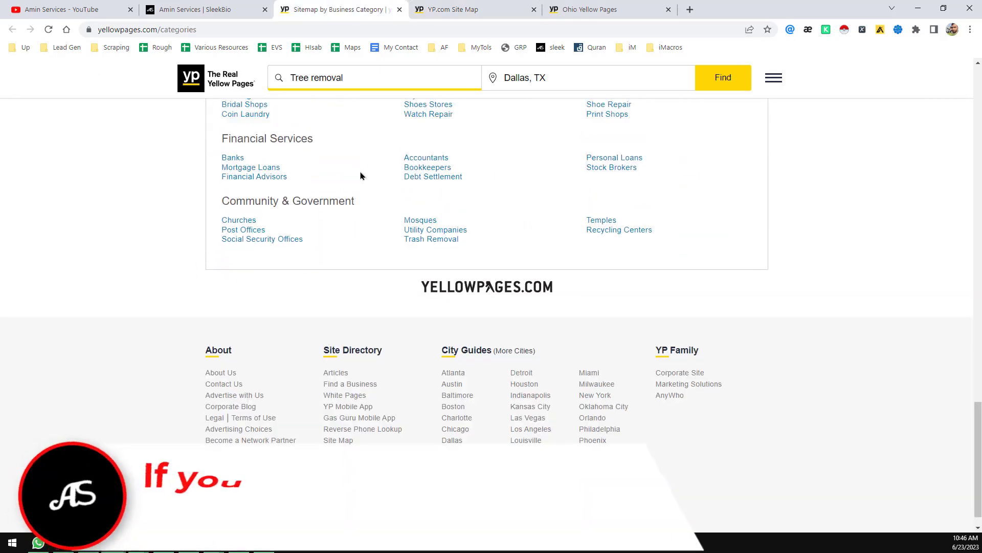
pyautogui.scroll(2, 415, 238)
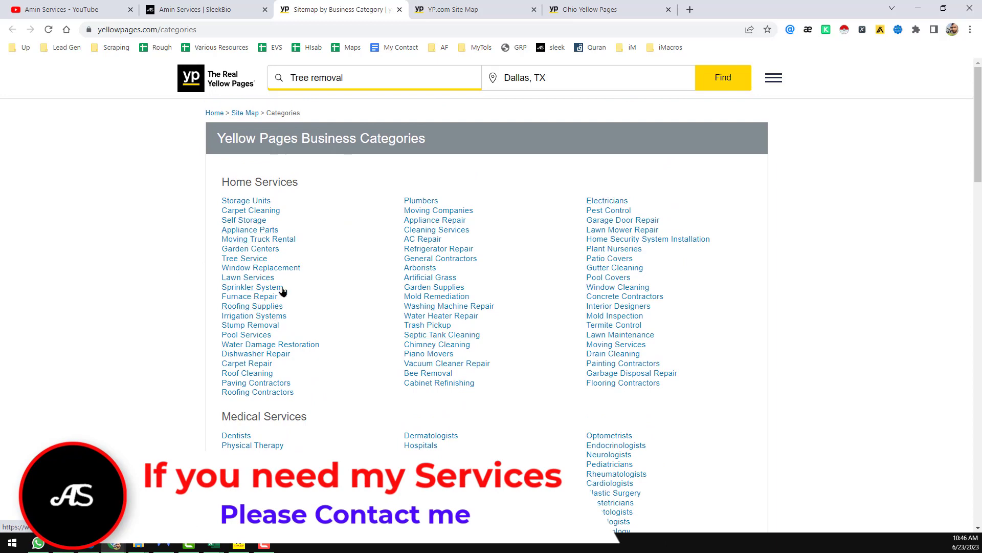
pyautogui.click(464, 5)
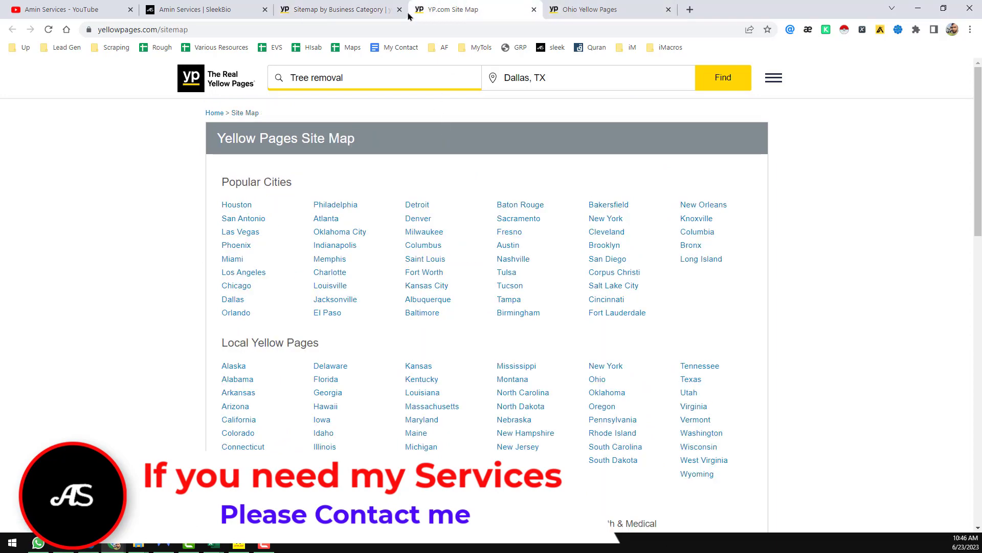
pyautogui.click(370, 5)
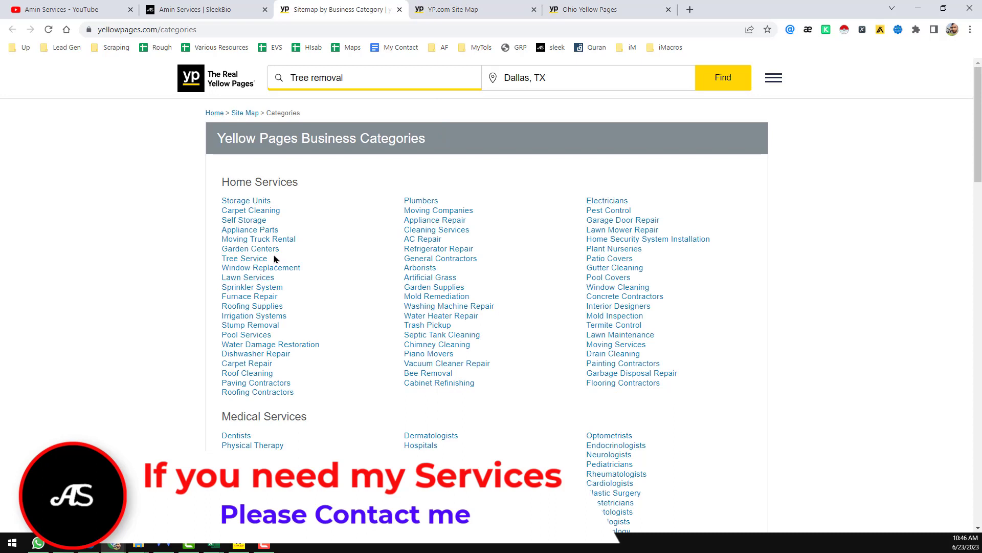
pyautogui.moveTo(268, 259); pyautogui.dragTo(222, 259)
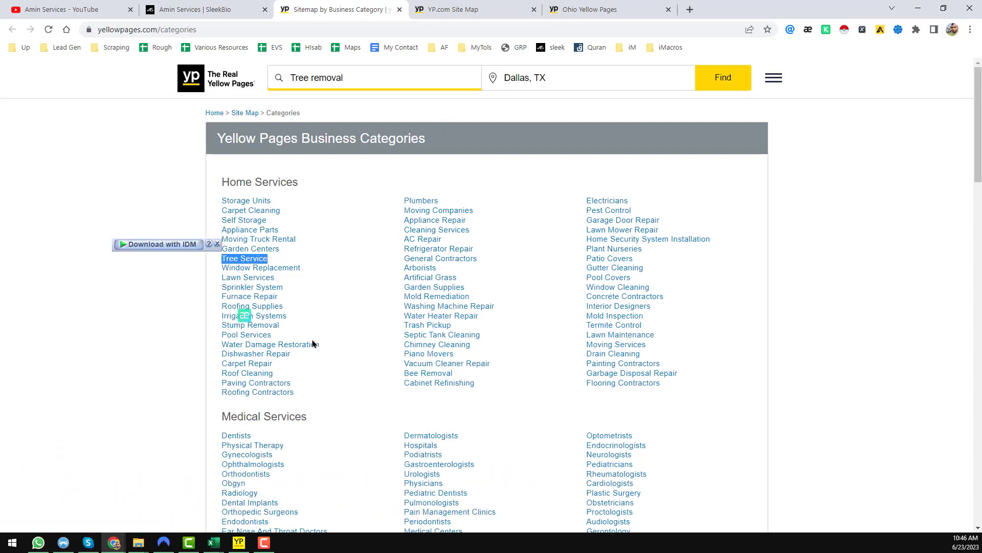
# Step: In Reoon YellowPages Scraper, enter the keyword "tree Service" and import the locations from the 3-OH City file
pyautogui.click(244, 544)
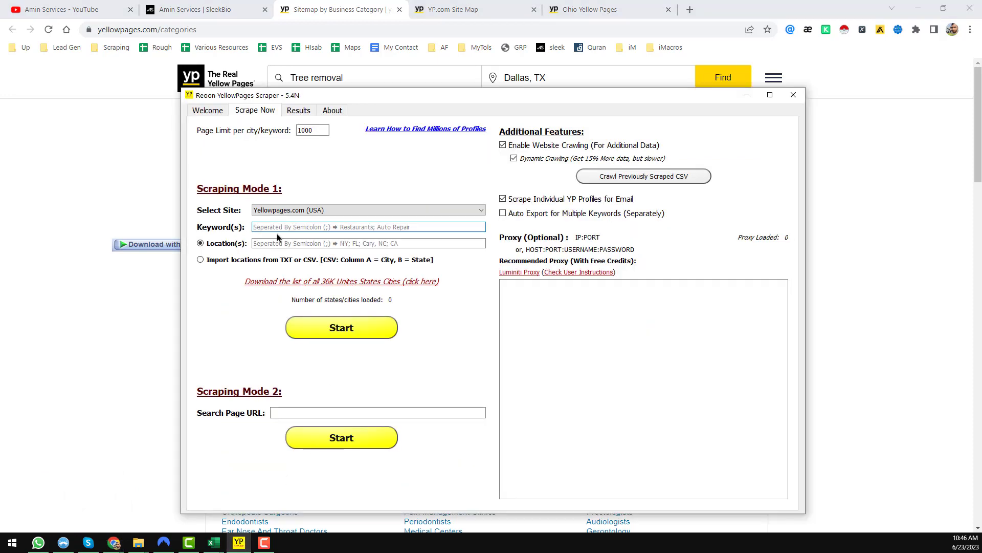
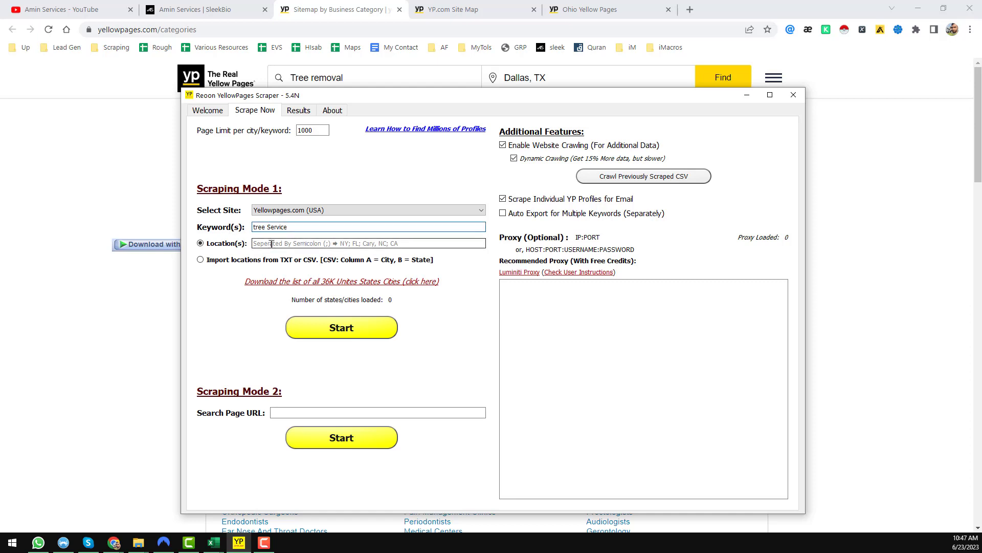
pyautogui.click(199, 261)
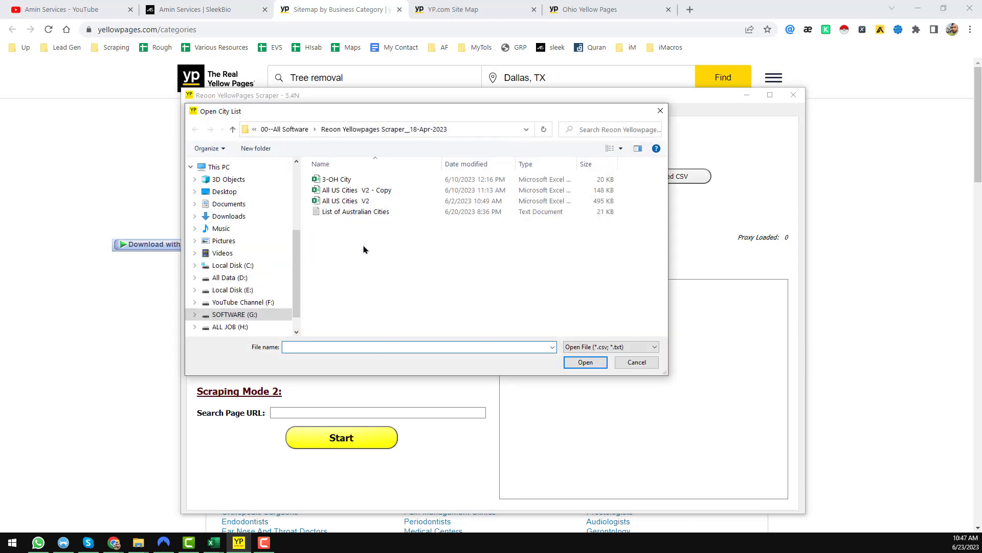
pyautogui.moveTo(445, 111); pyautogui.dragTo(625, 127)
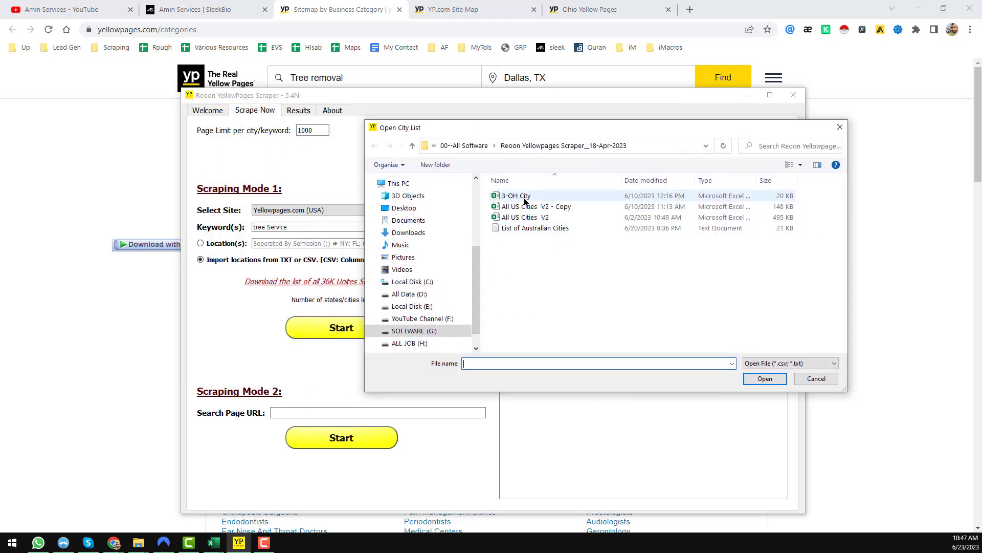
pyautogui.click(552, 199)
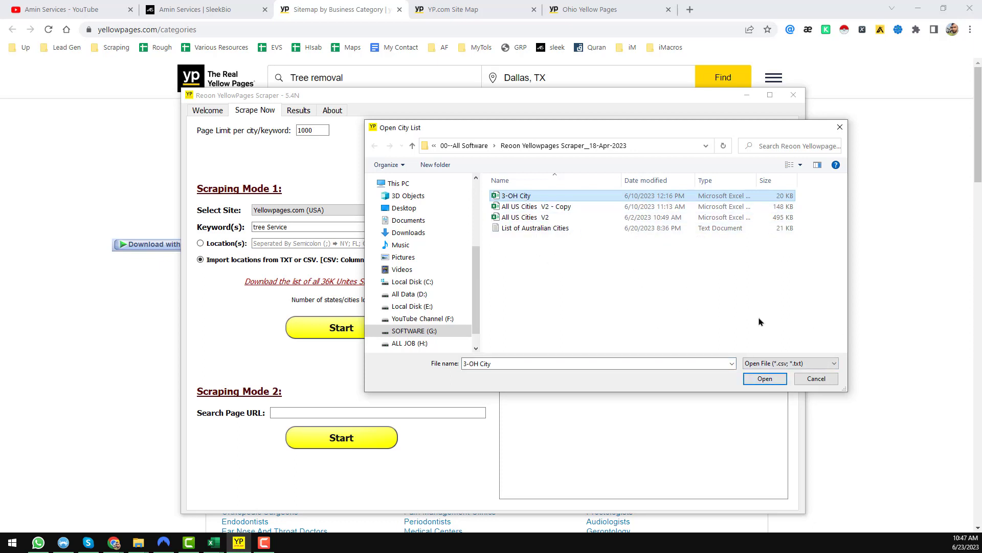
pyautogui.click(766, 378)
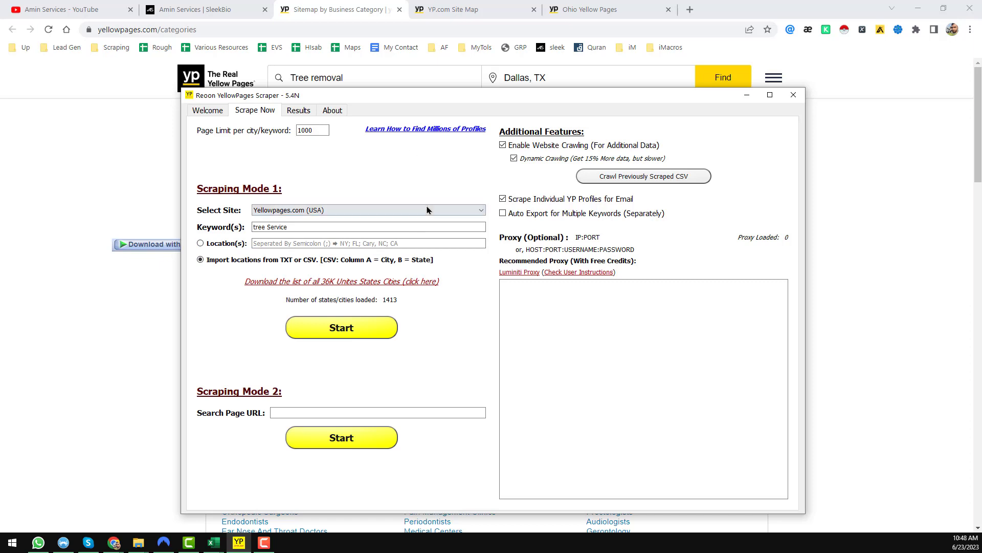
# Step: Start Scraping Mode 1 with website crawling kept enabled
pyautogui.click(364, 332)
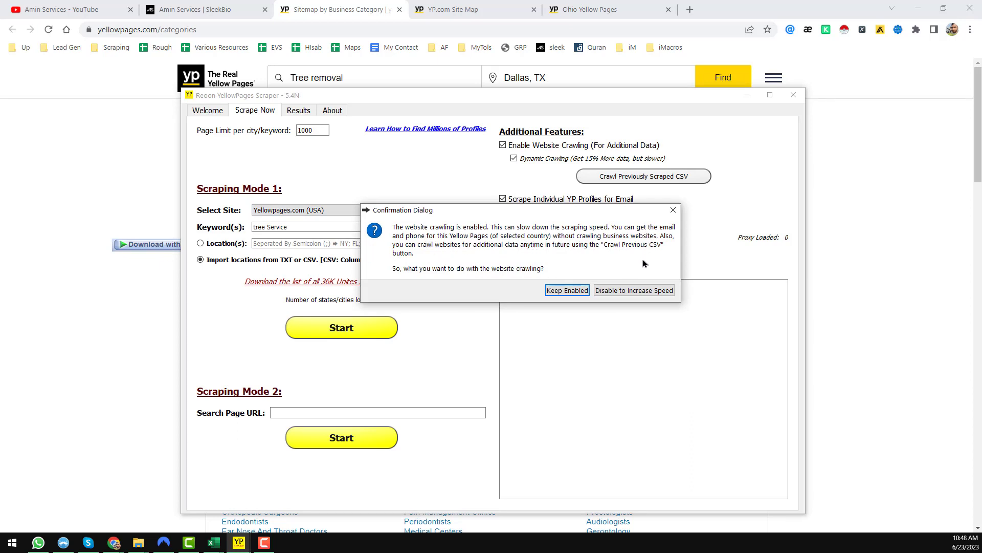
pyautogui.click(579, 293)
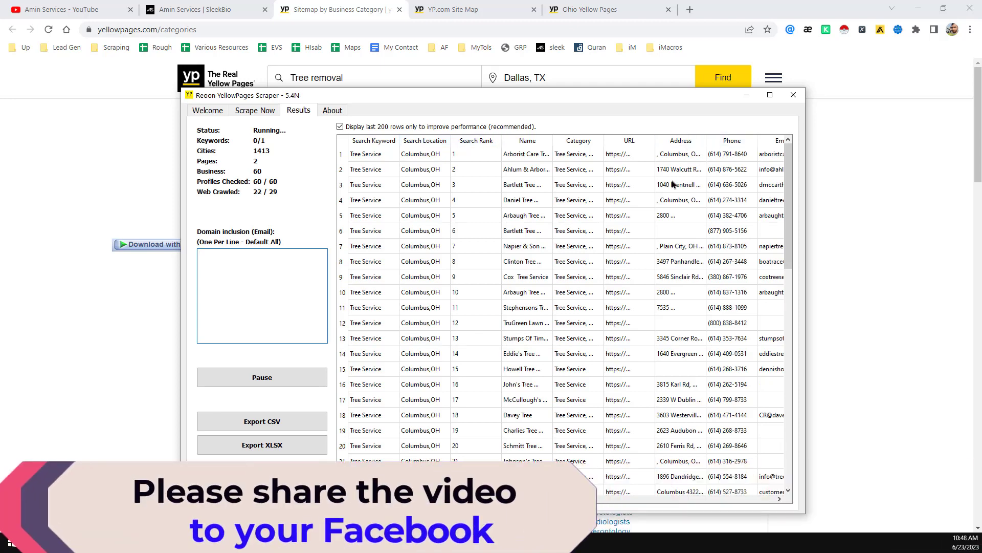
# Step: Maximize the scraper window, and adjust the Email, Website and Business year column widths to inspect the incoming results
pyautogui.click(768, 99)
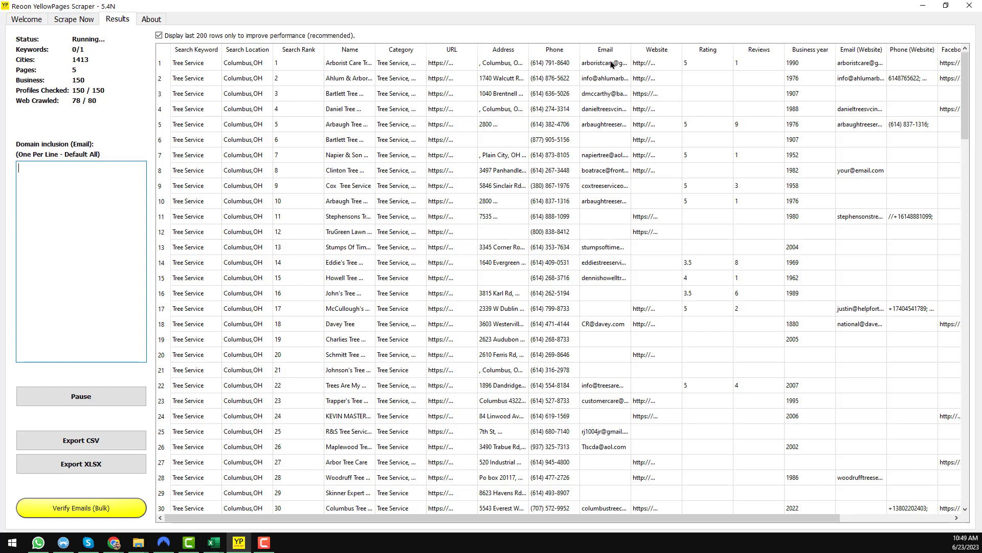
pyautogui.moveTo(631, 50); pyautogui.dragTo(714, 51)
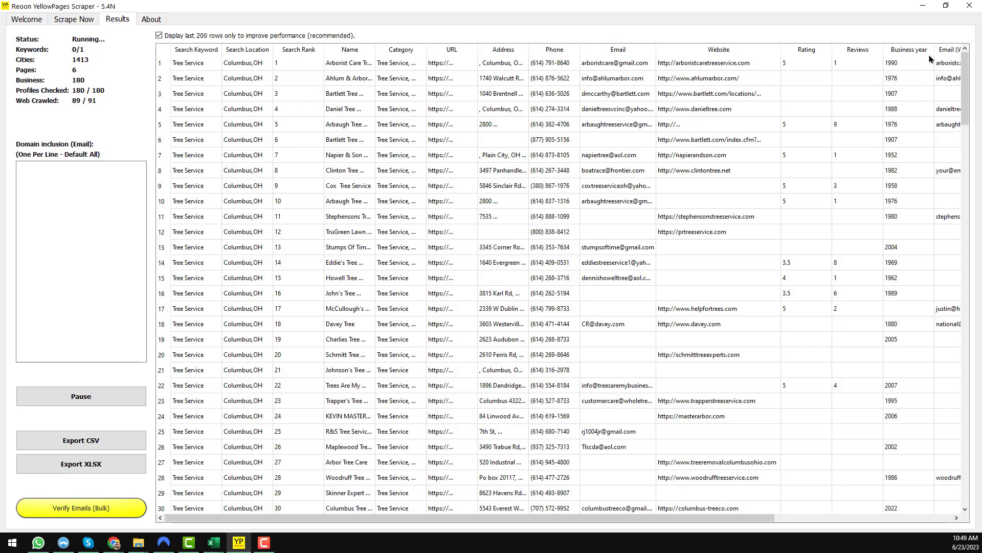
pyautogui.moveTo(933, 55); pyautogui.dragTo(923, 57)
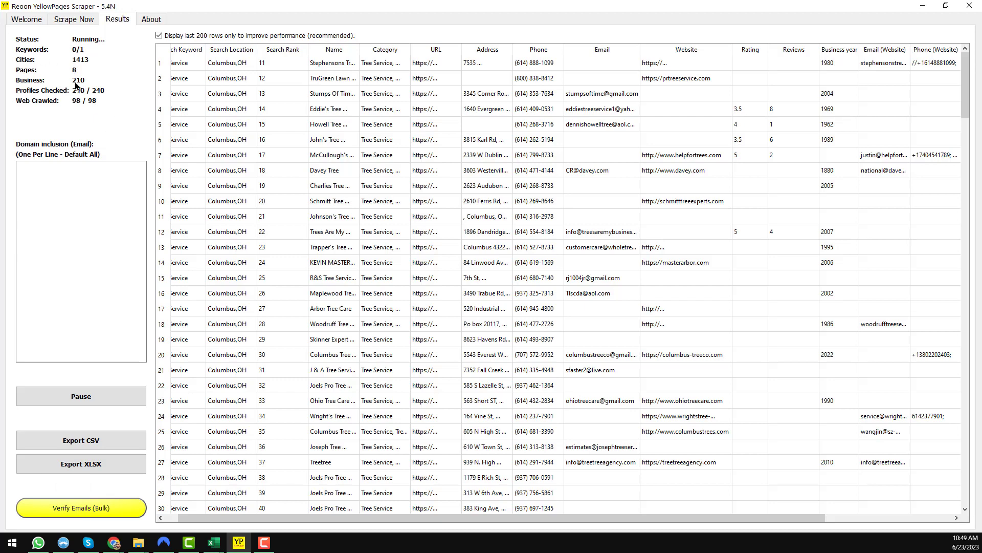
pyautogui.click(77, 20)
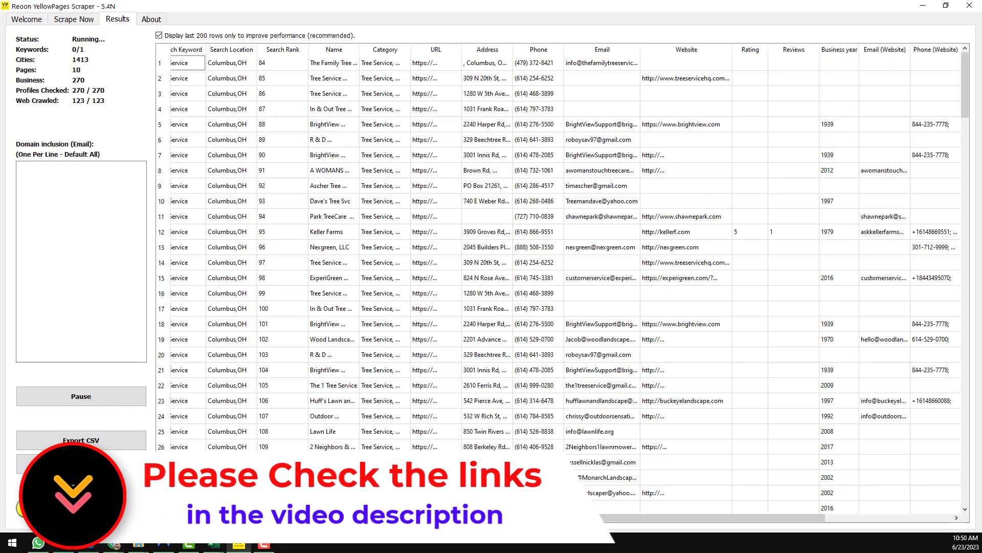
# Step: Export the scraped results as a CSV file named asdf in the Reoon Yellowpages Scraper__18-Apr-2023 folder
pyautogui.click(101, 442)
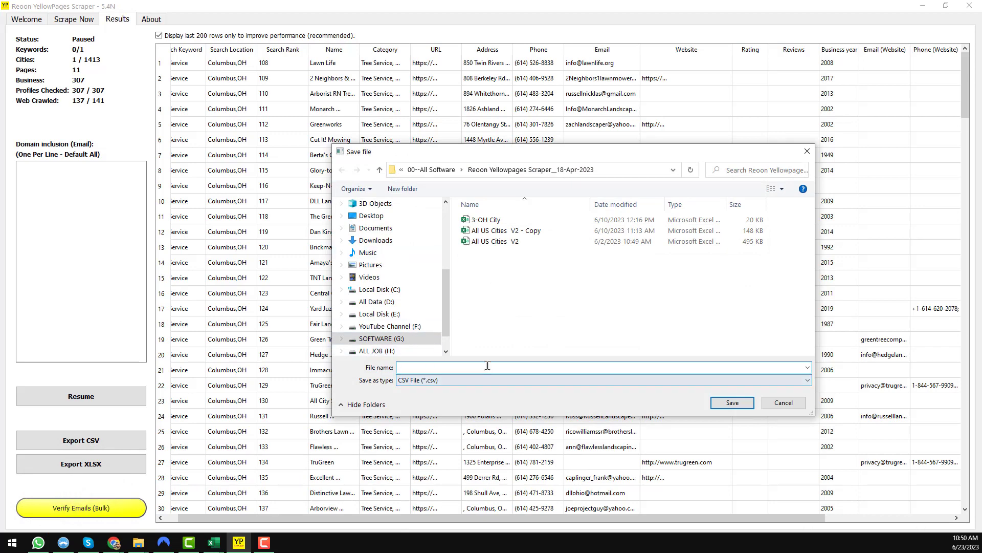
pyautogui.write('asdf')
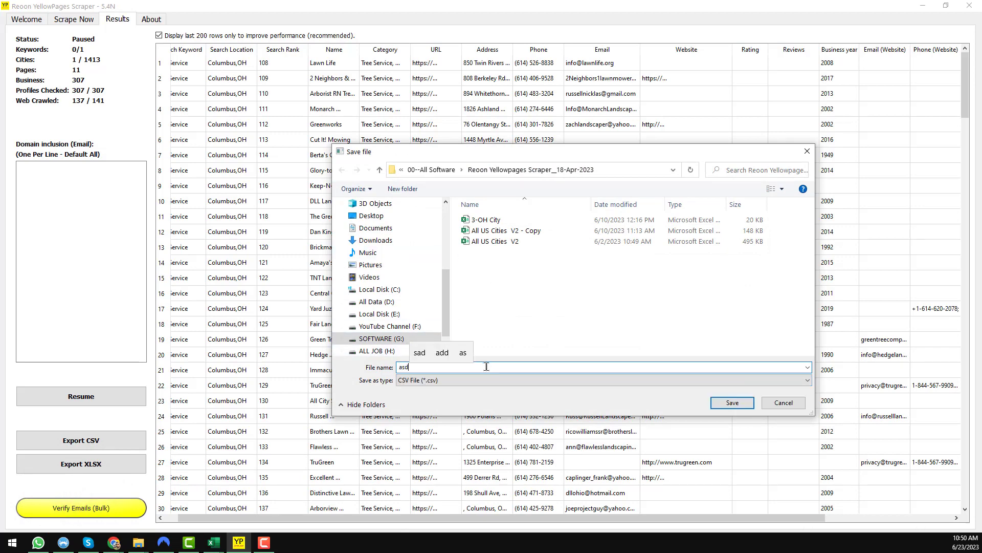
pyautogui.click(743, 406)
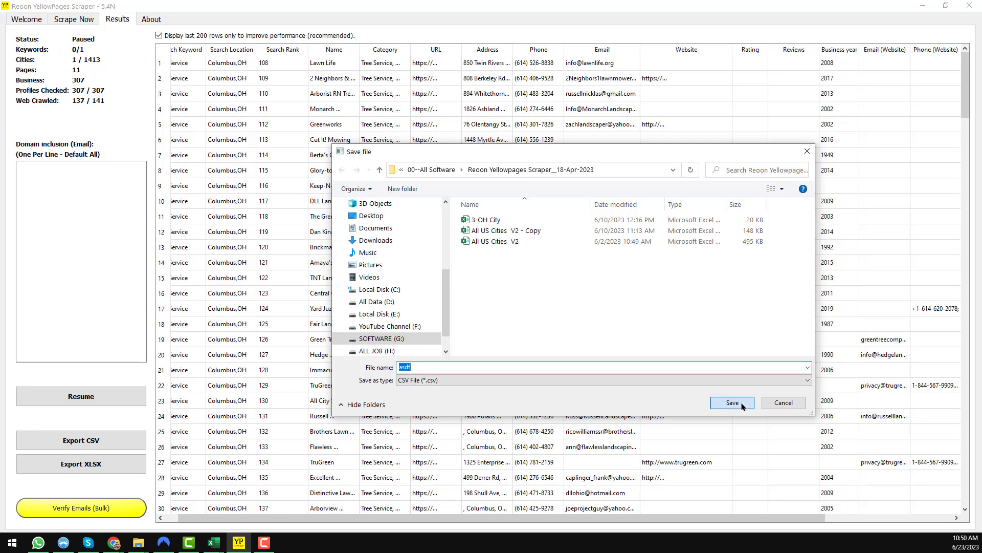
pyautogui.click(742, 405)
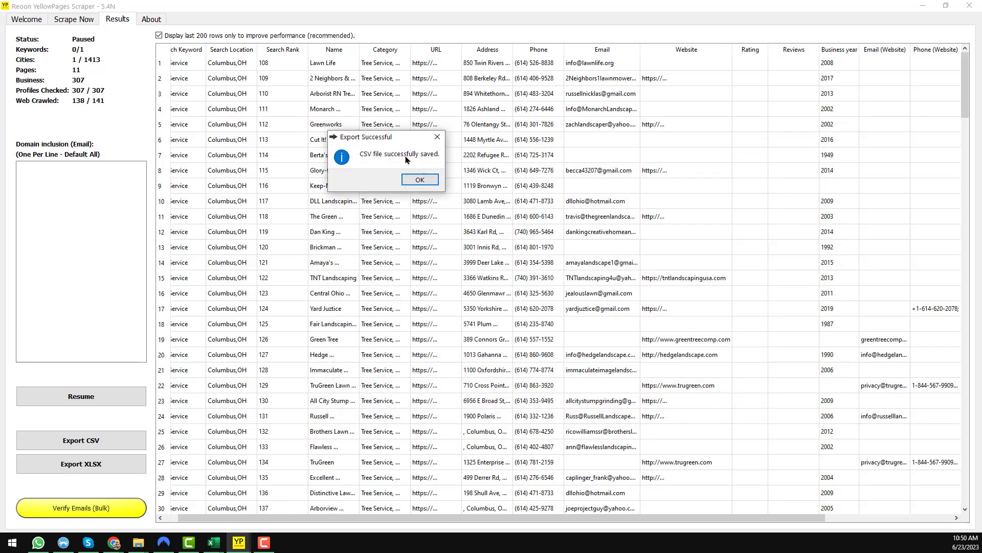
pyautogui.click(430, 182)
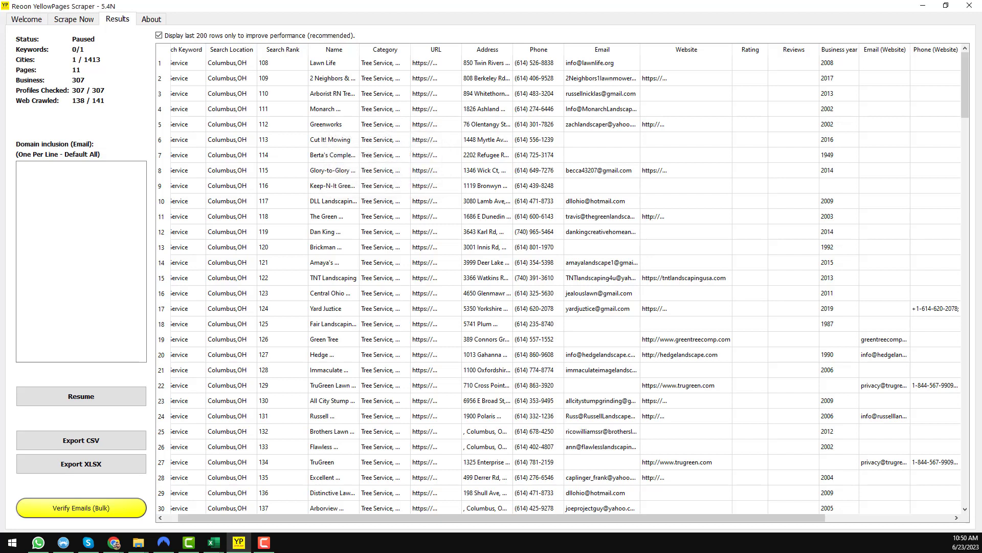
# Step: Switch to the exported asdf file in Excel and widen all its columns to about 15
pyautogui.hotkey('alt', 'Tab')
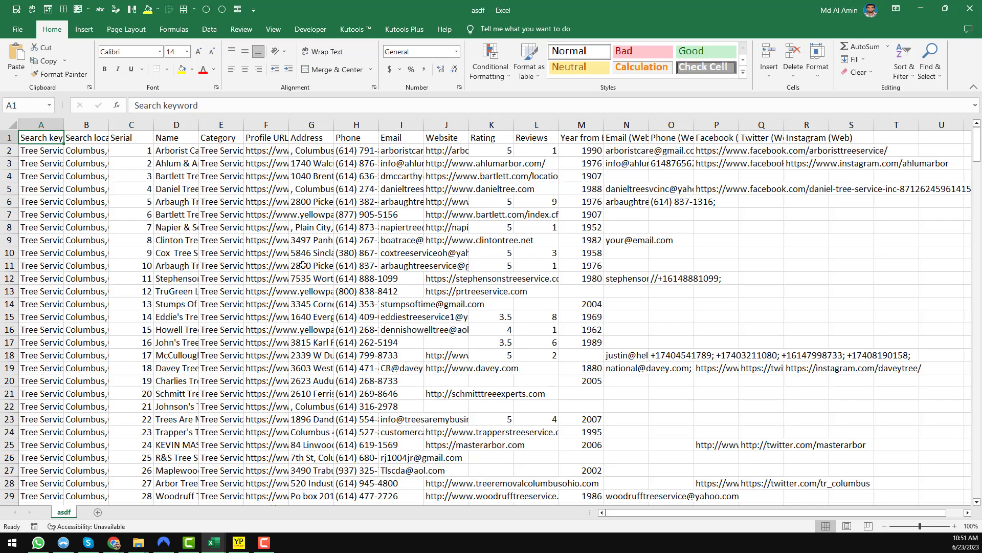
pyautogui.click(101, 136)
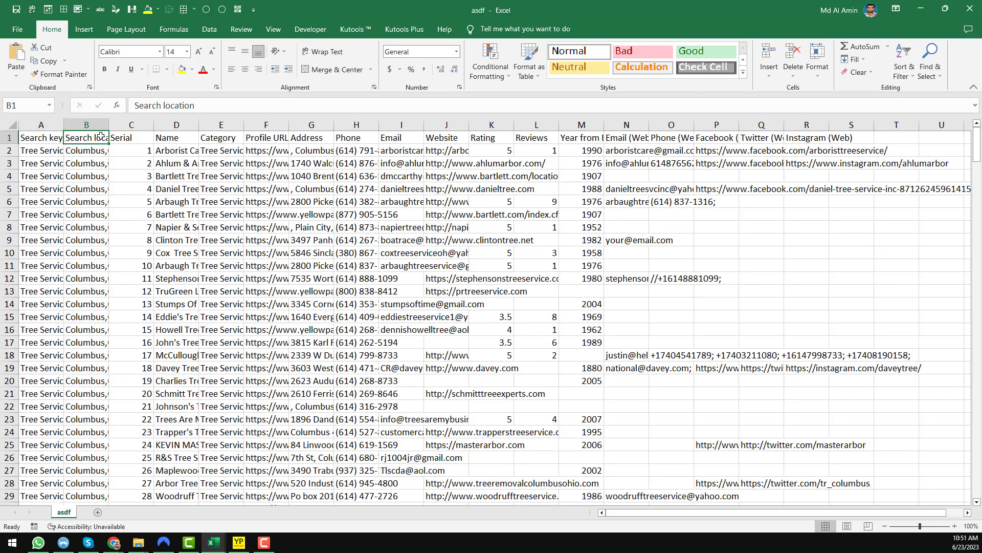
pyautogui.click(9, 126)
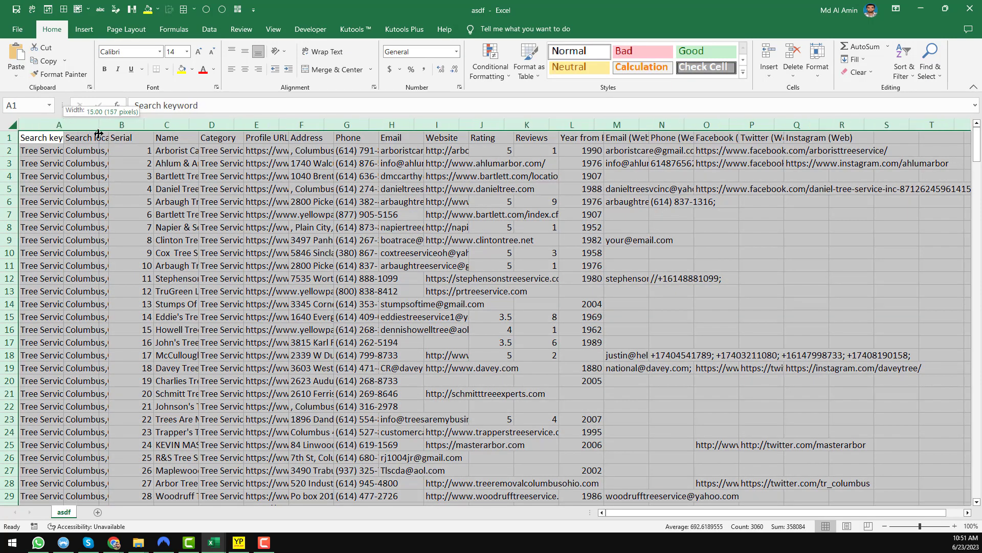
pyautogui.doubleClick(64, 125)
pyautogui.click(143, 149)
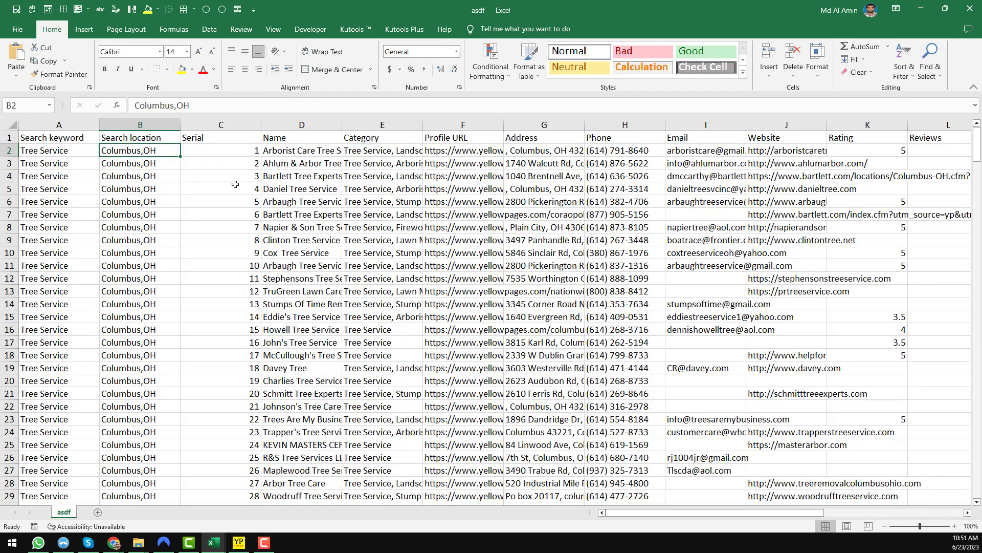
# Step: Widen the Name and Category columns and narrow the Serial column
pyautogui.doubleClick(422, 125)
pyautogui.moveTo(341, 125); pyautogui.dragTo(383, 125)
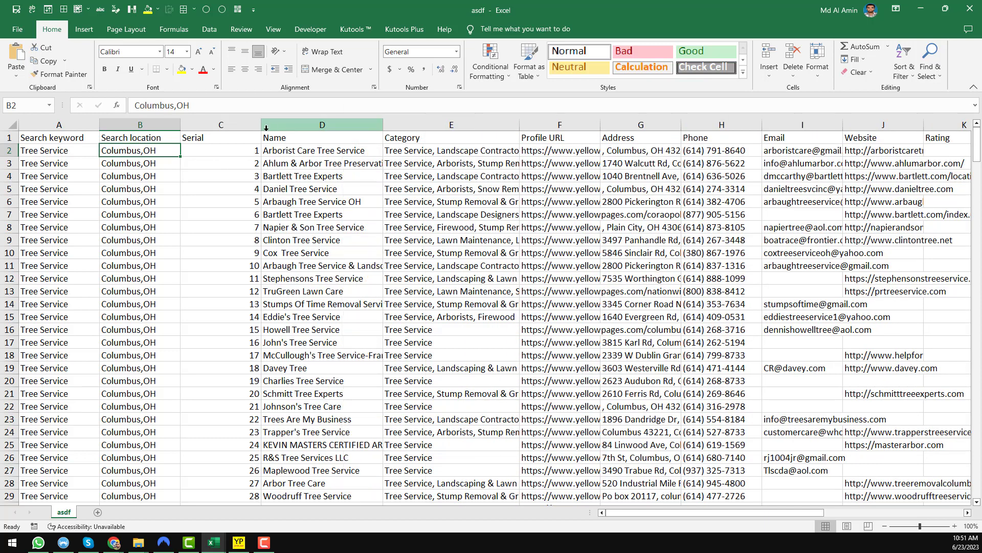
pyautogui.moveTo(260, 127); pyautogui.dragTo(238, 128)
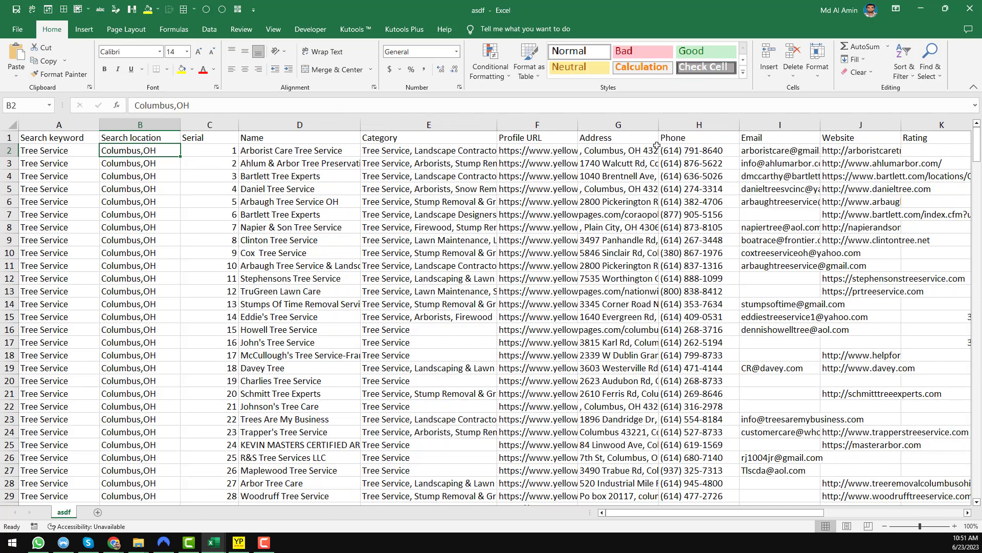
pyautogui.click(758, 151)
# Step: Minimize the Excel and scraper windows, switch to Chrome and open emailverifier.reoon.com/overview/ in a new tab
pyautogui.click(923, 14)
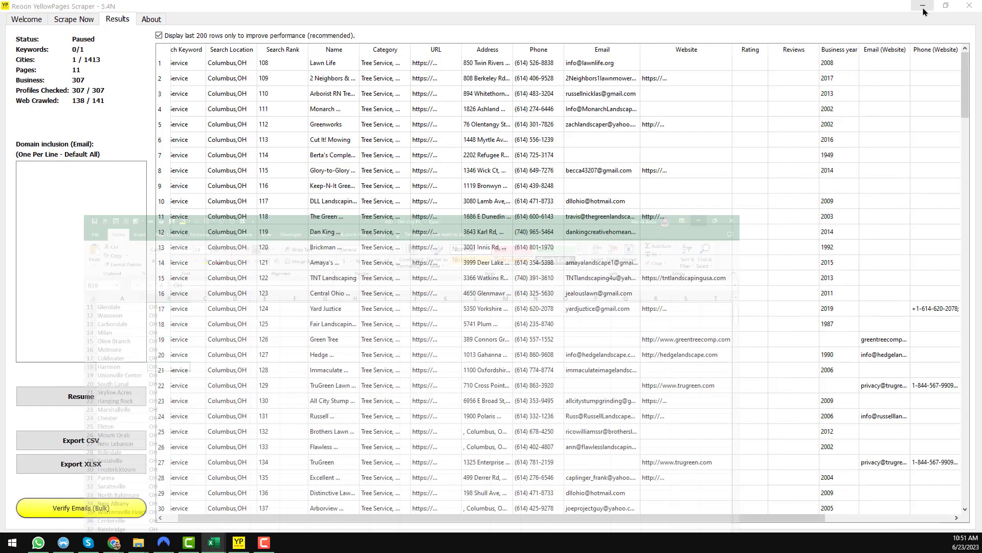
pyautogui.click(924, 11)
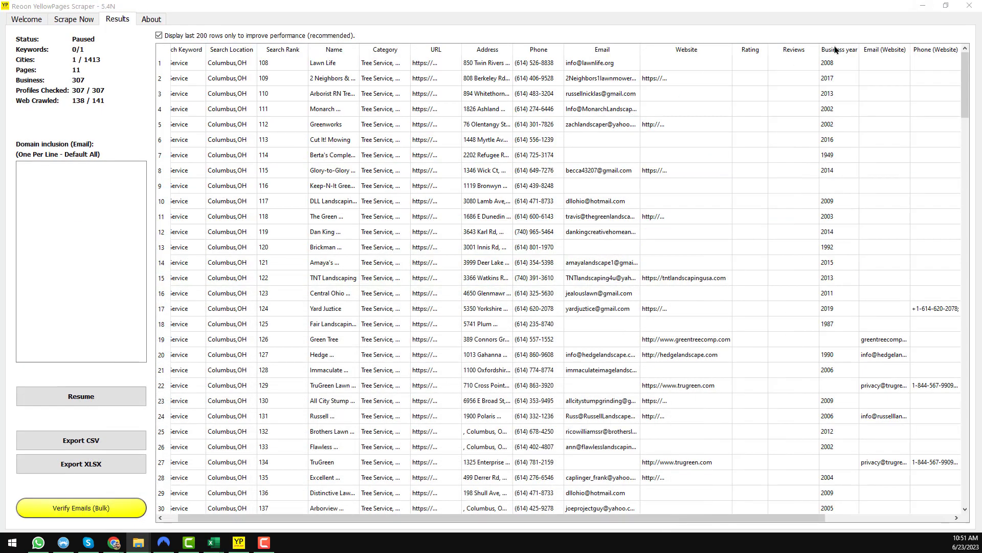
pyautogui.click(924, 12)
pyautogui.click(689, 9)
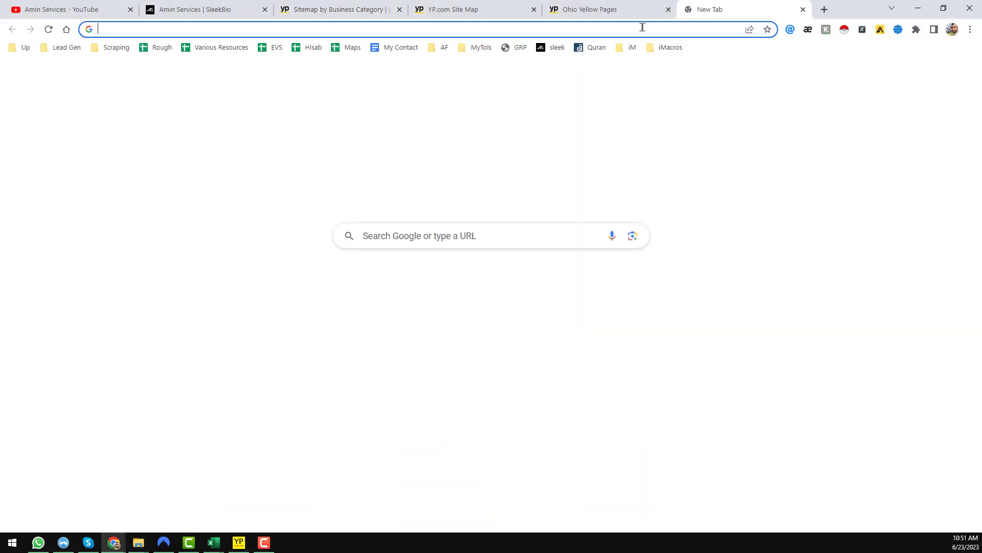
pyautogui.click(641, 28)
pyautogui.write('reoo')
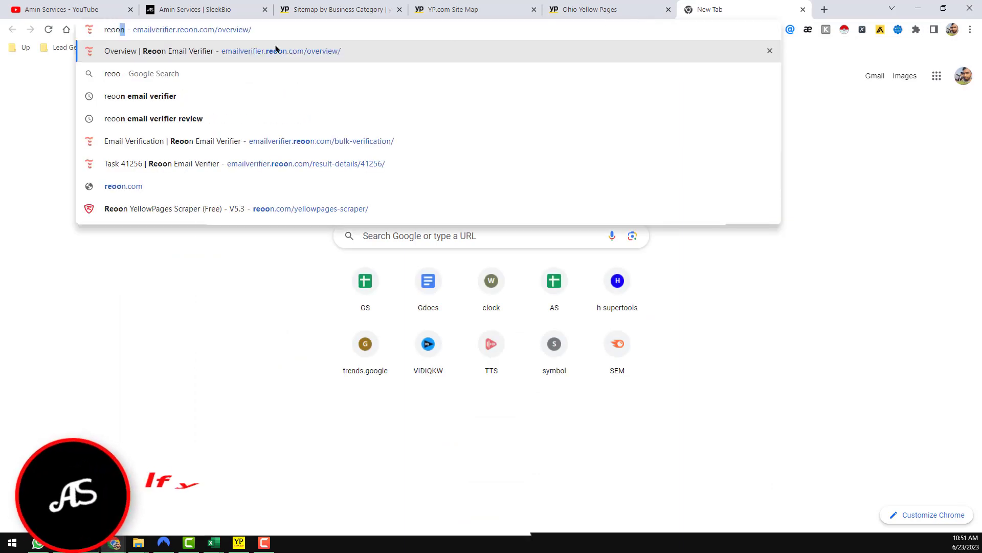
pyautogui.write('n')
pyautogui.press('Return')
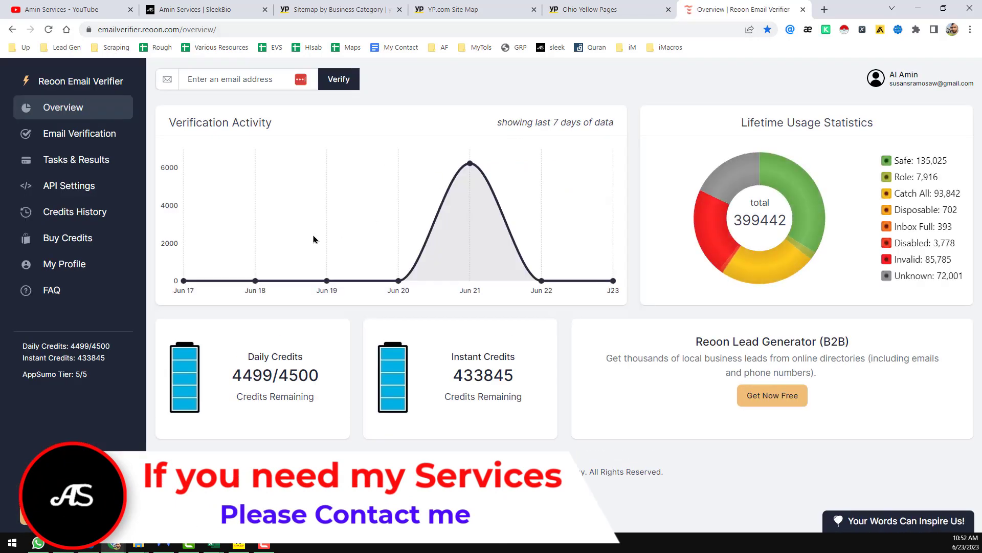
# Step: Switch to the 00-16000+ Leads Report workbook in Excel and review the verified leads from the first row to the end of the list
pyautogui.click(214, 545)
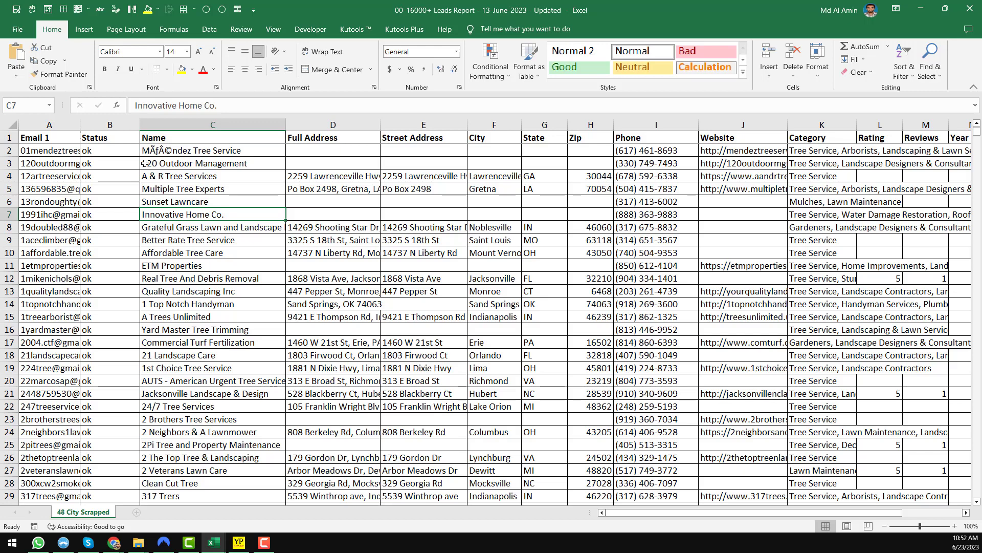
pyautogui.click(125, 189)
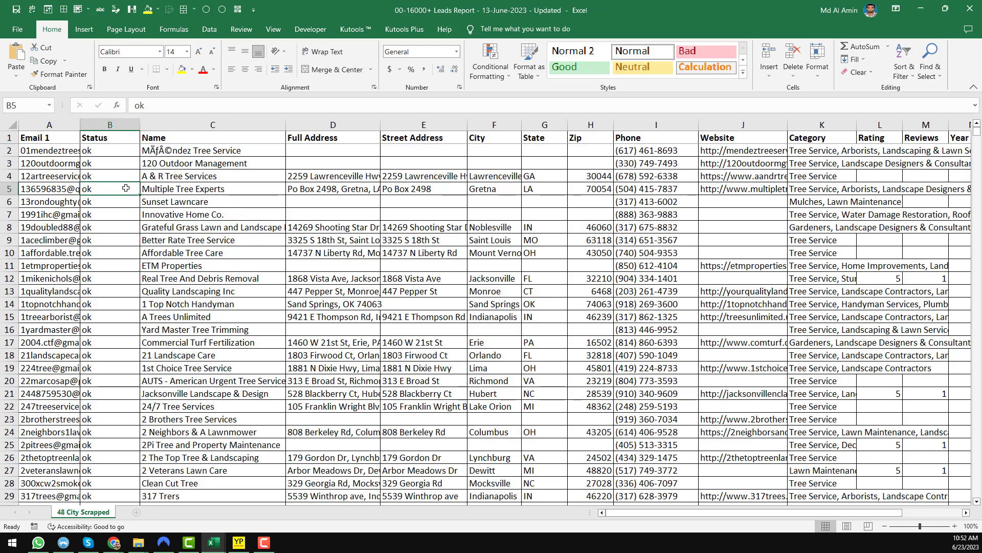
pyautogui.hotkey('ctrl', 'Down')
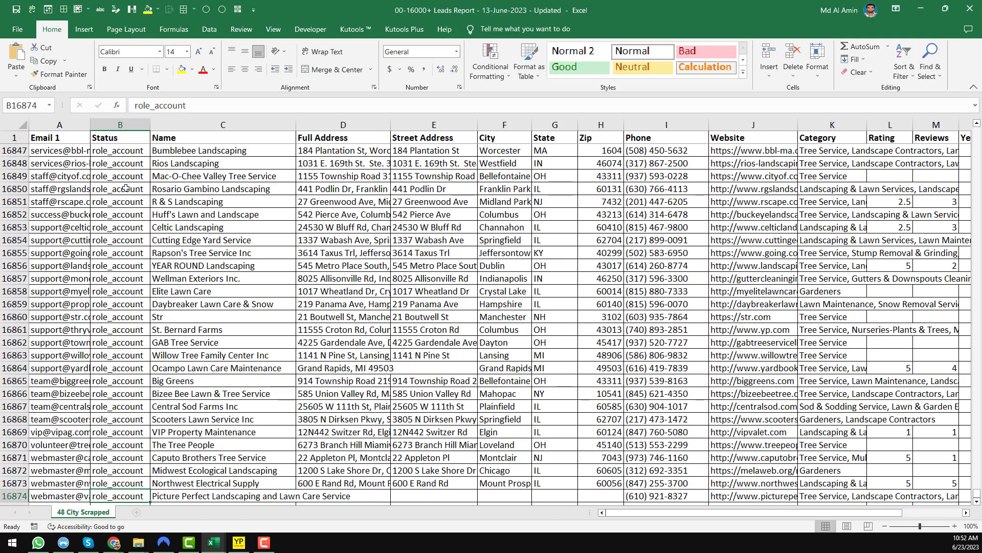
pyautogui.scroll(-3, 242, 277)
pyautogui.click(240, 280)
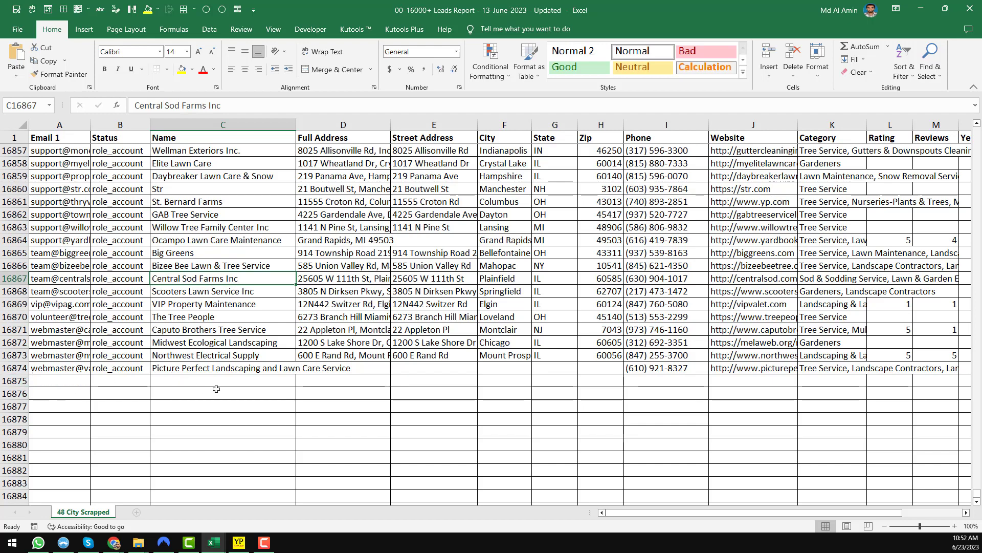
pyautogui.click(166, 381)
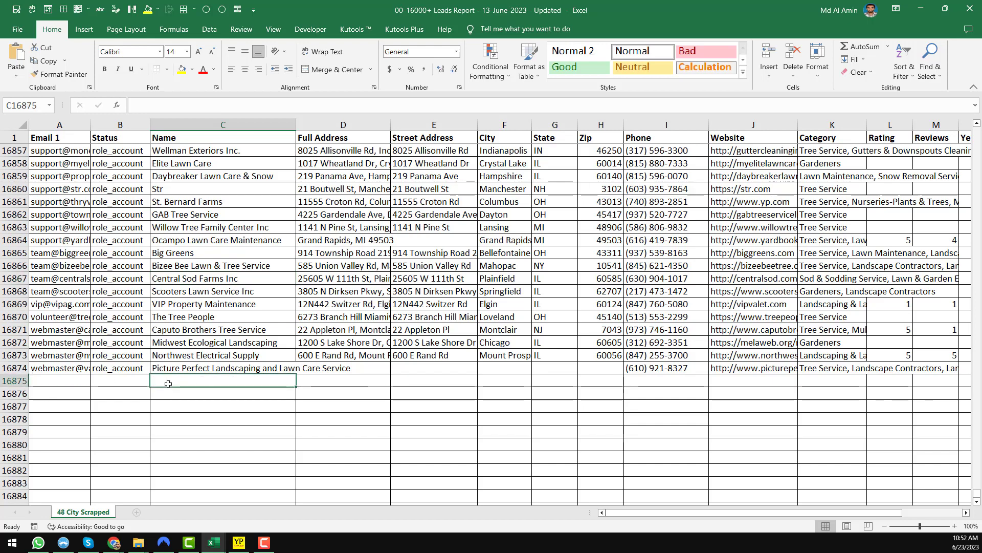
pyautogui.hotkey('ctrl', 'Home')
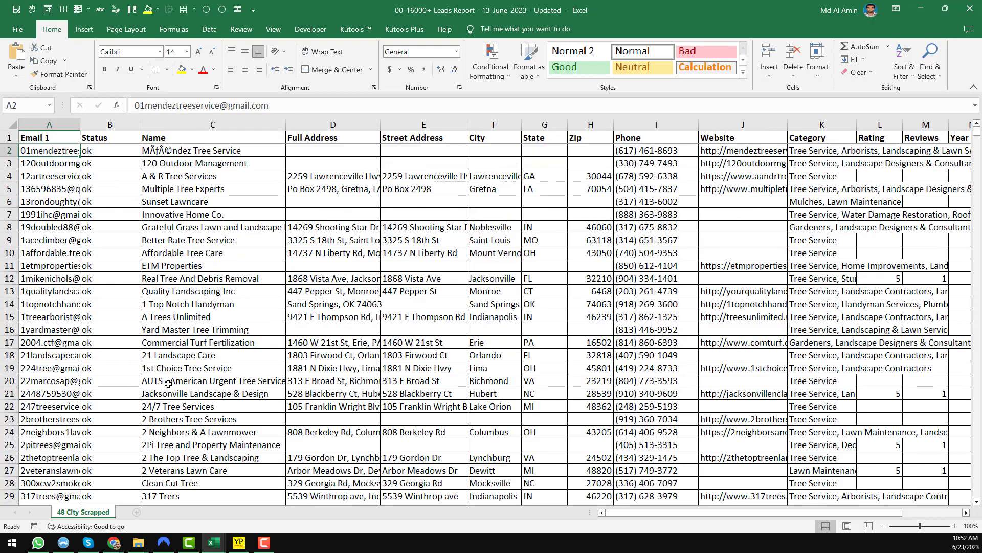
pyautogui.click(272, 239)
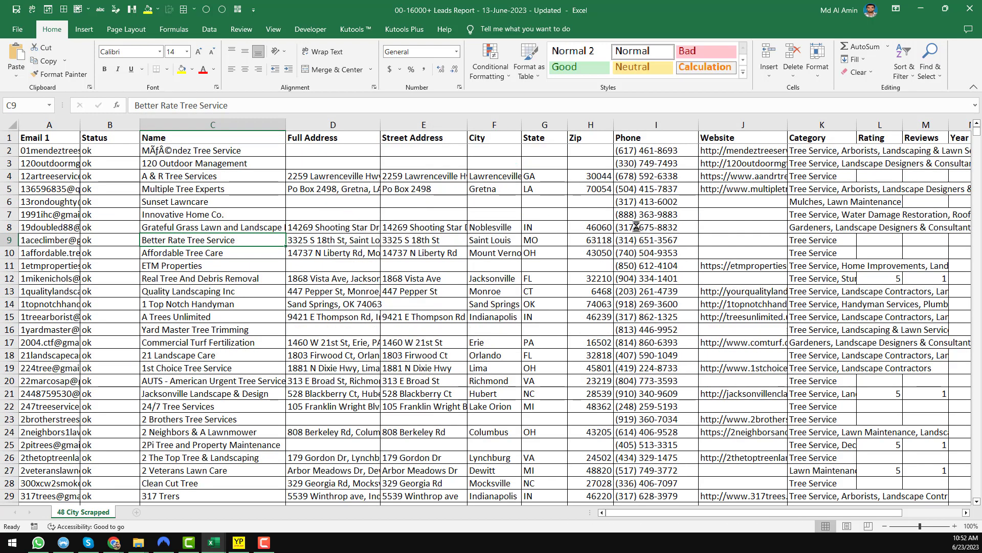
# Step: Return to Chrome and view the YouTube channel's videos page, the Yellow Pages site map and the Yellow Pages business categories page
pyautogui.click(923, 14)
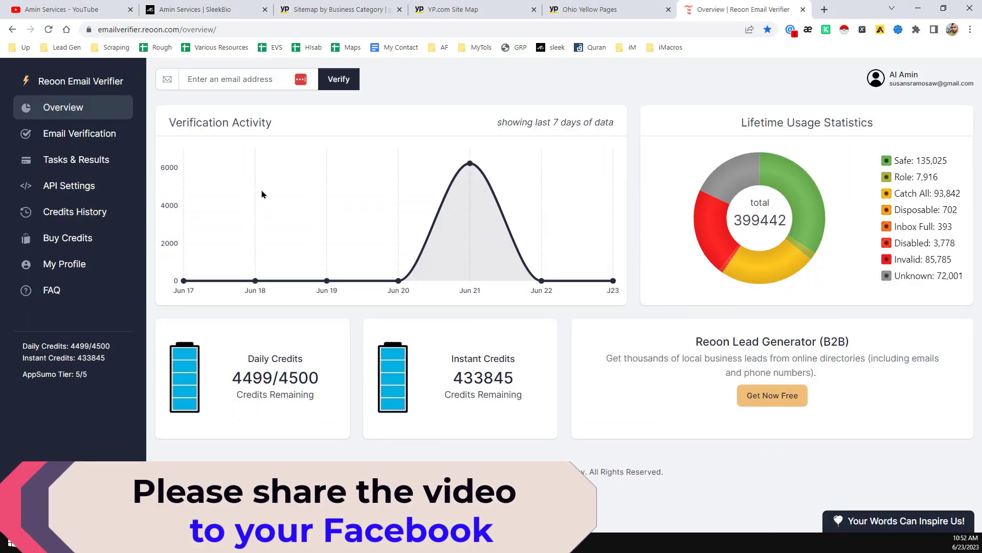
pyautogui.click(96, 12)
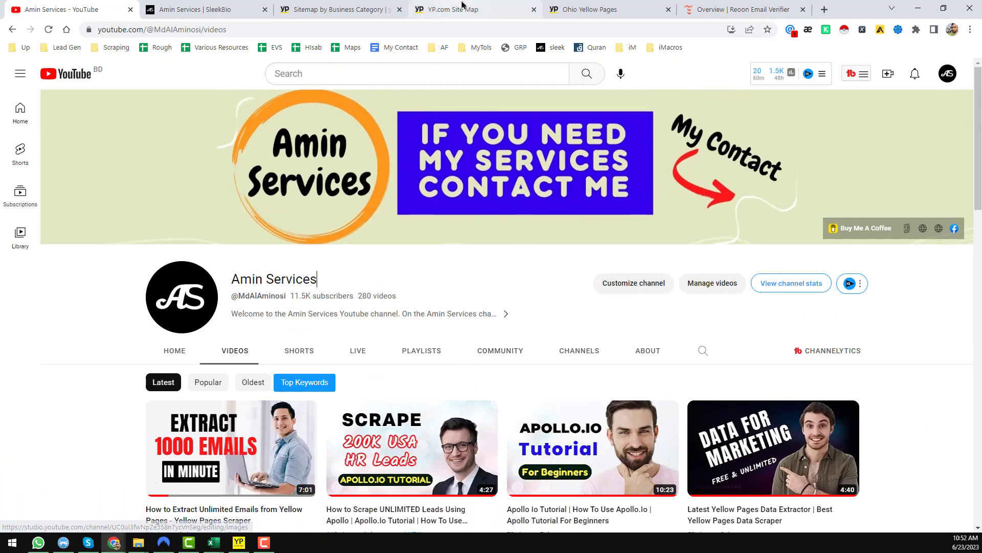
pyautogui.click(463, 9)
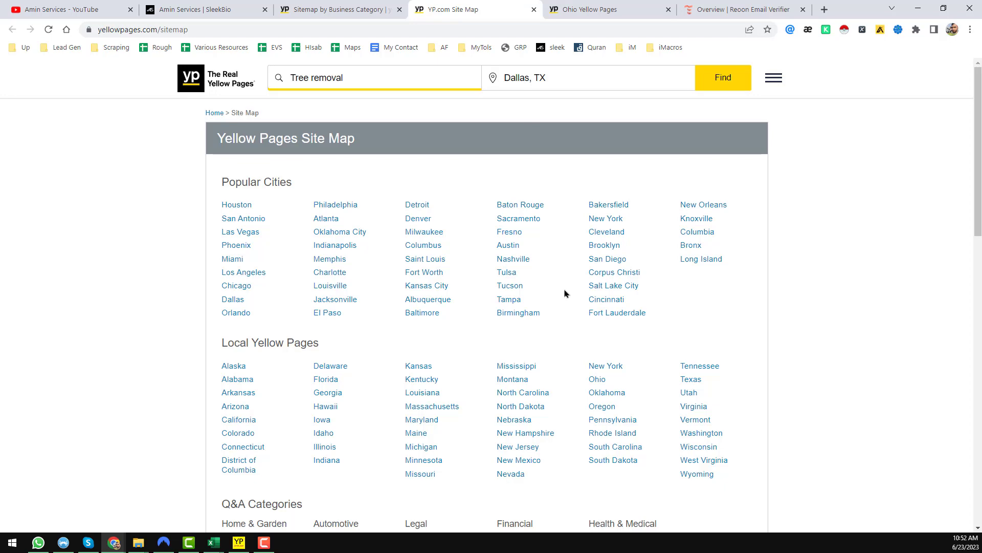
pyautogui.click(380, 6)
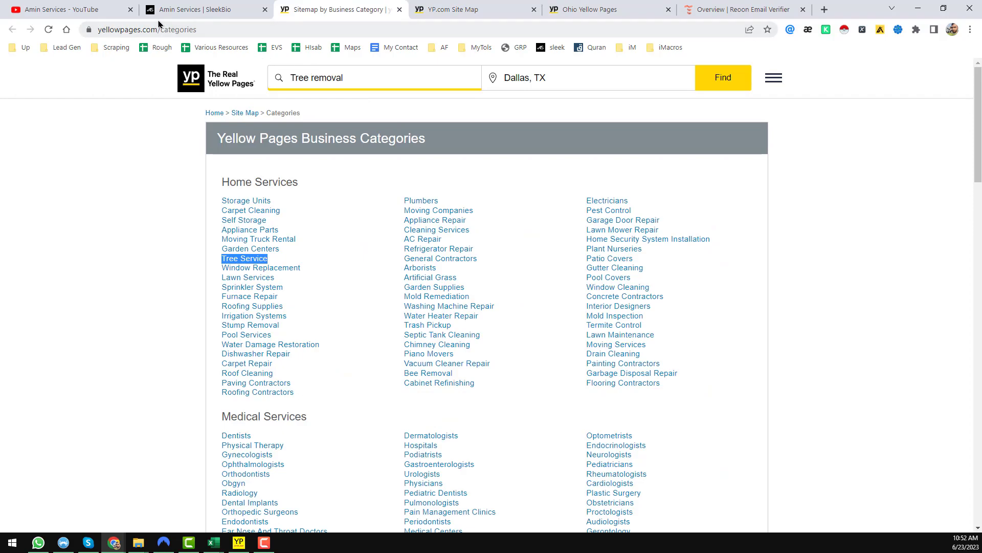